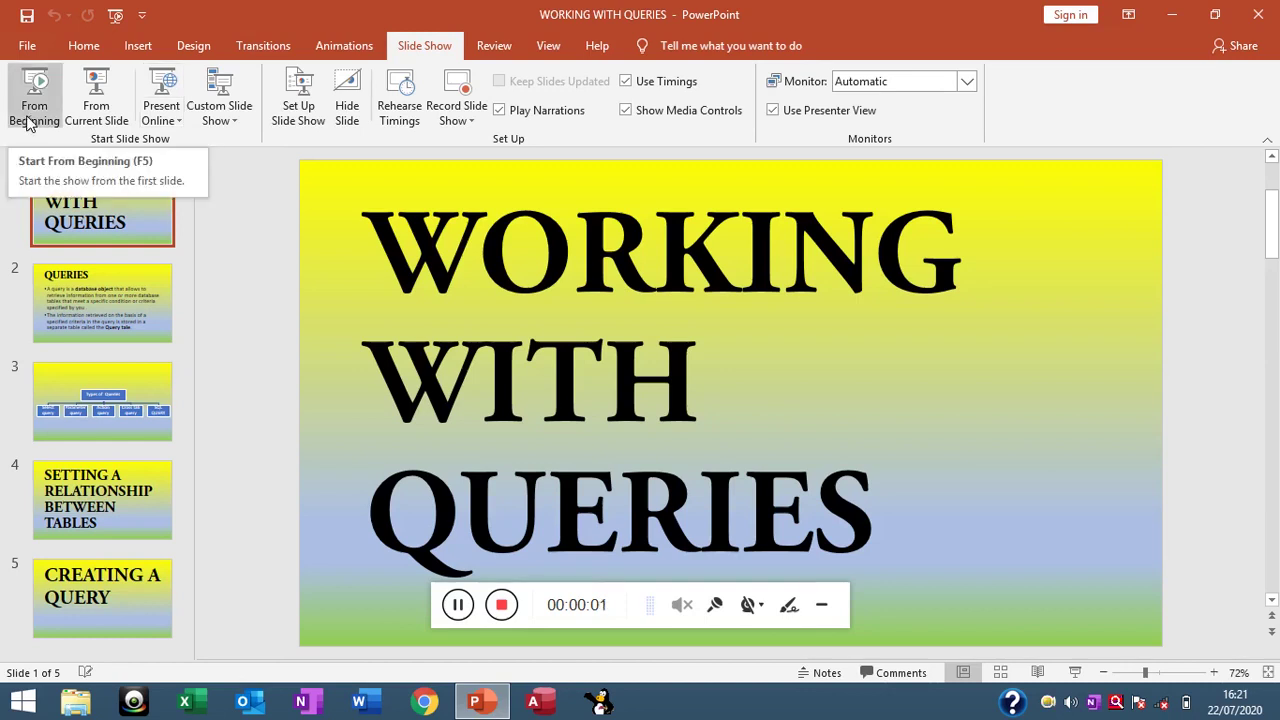
# - Start the WORKING WITH QUERIES slide show from the beginning, dismissing the graphics-card warning
pyautogui.click(28, 121)
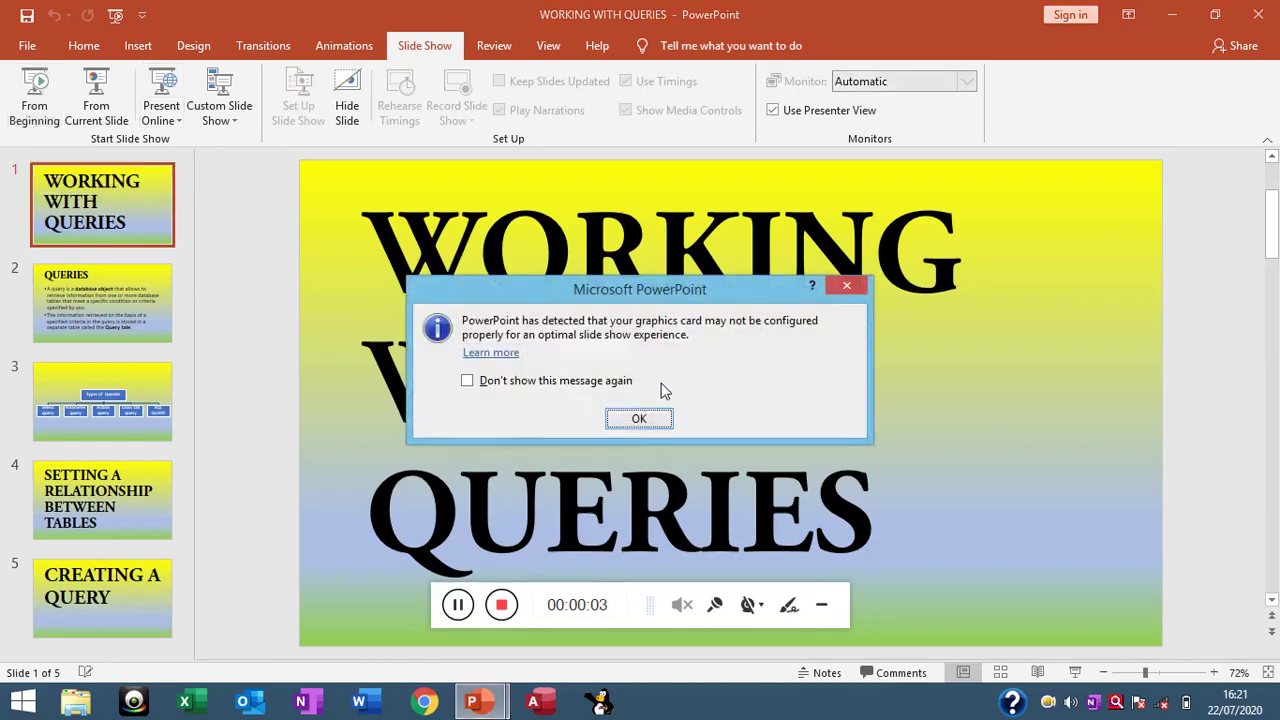
pyautogui.click(640, 419)
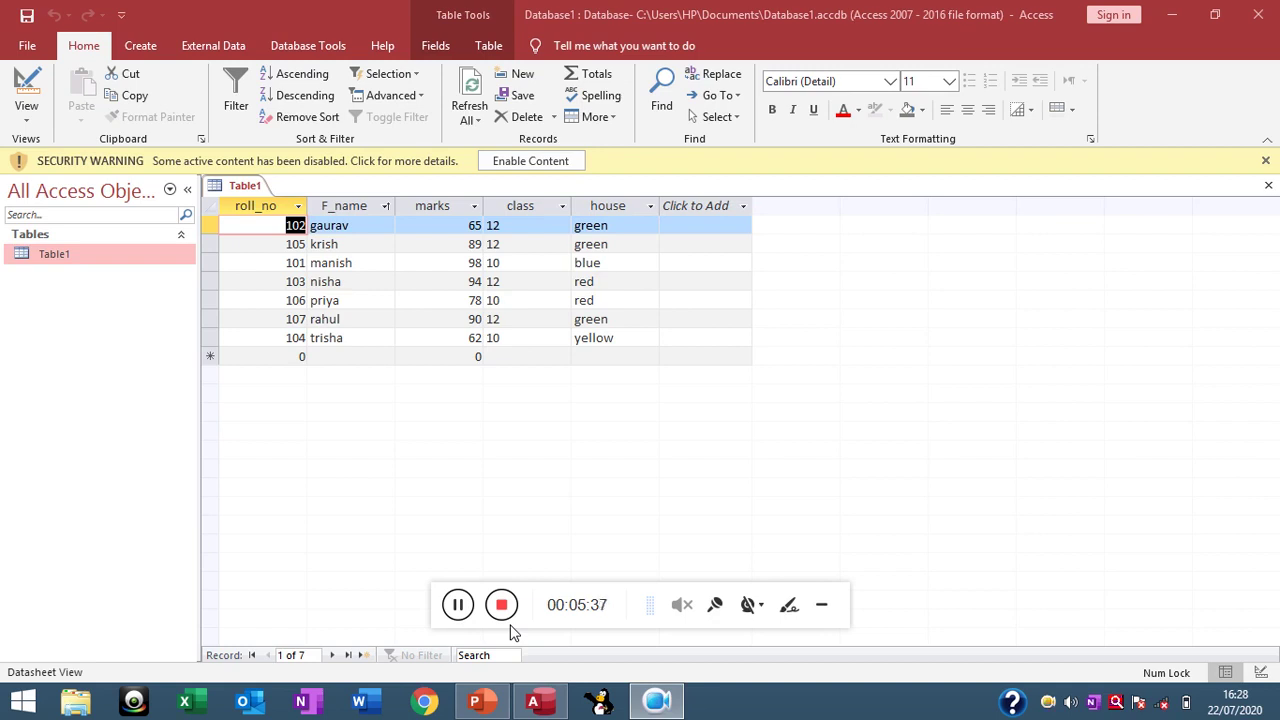
# - Create a new blank table and save it as Table2 in Design View
pyautogui.press('F2')
pyautogui.doubleClick(126, 256)
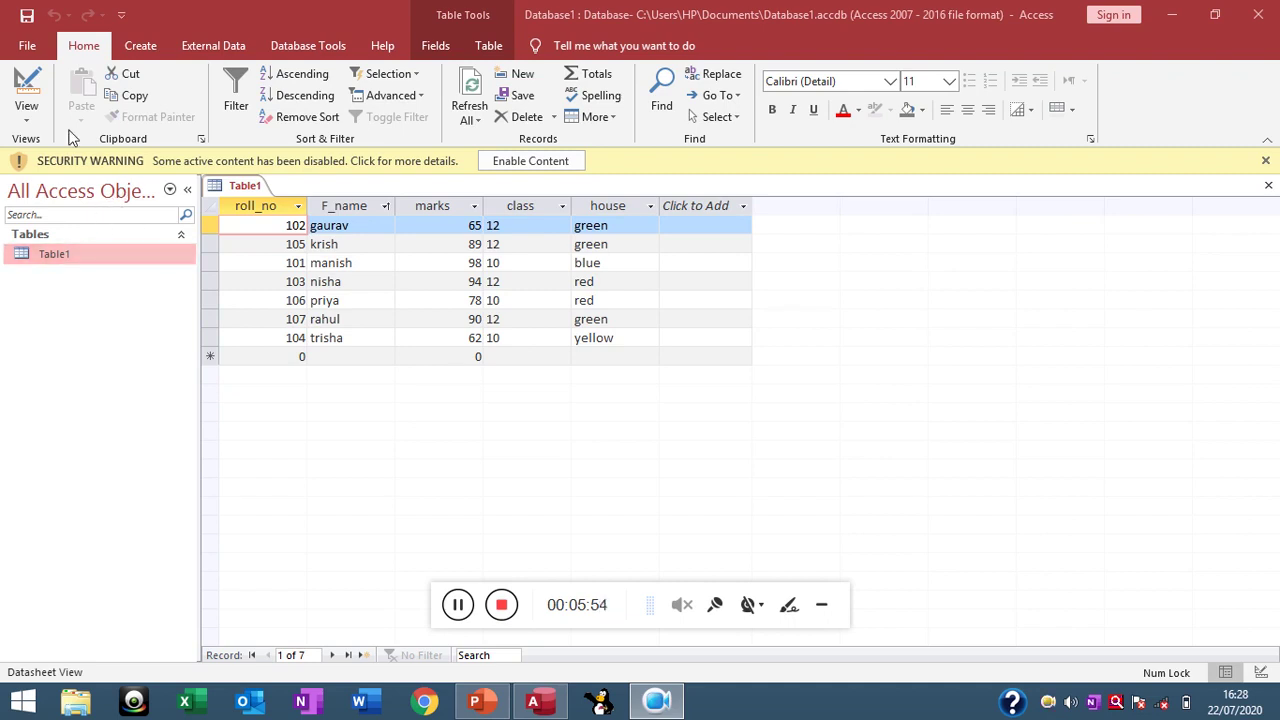
pyautogui.click(141, 48)
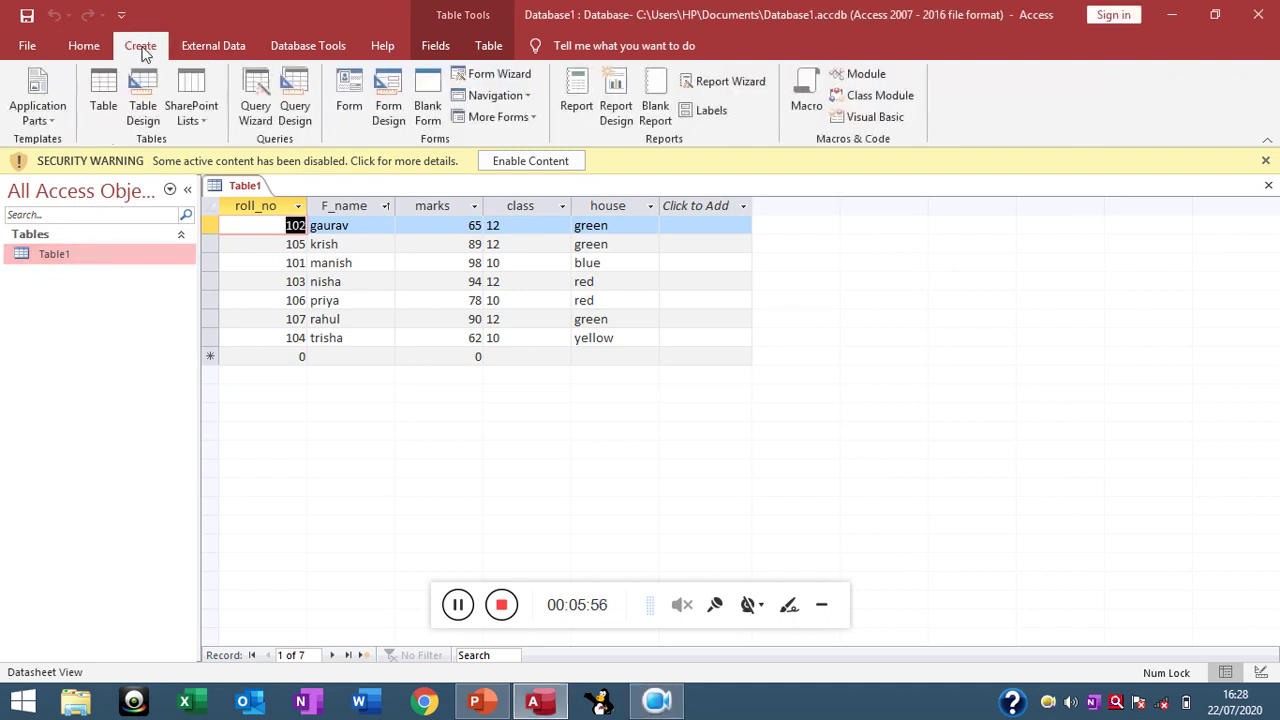
pyautogui.click(104, 108)
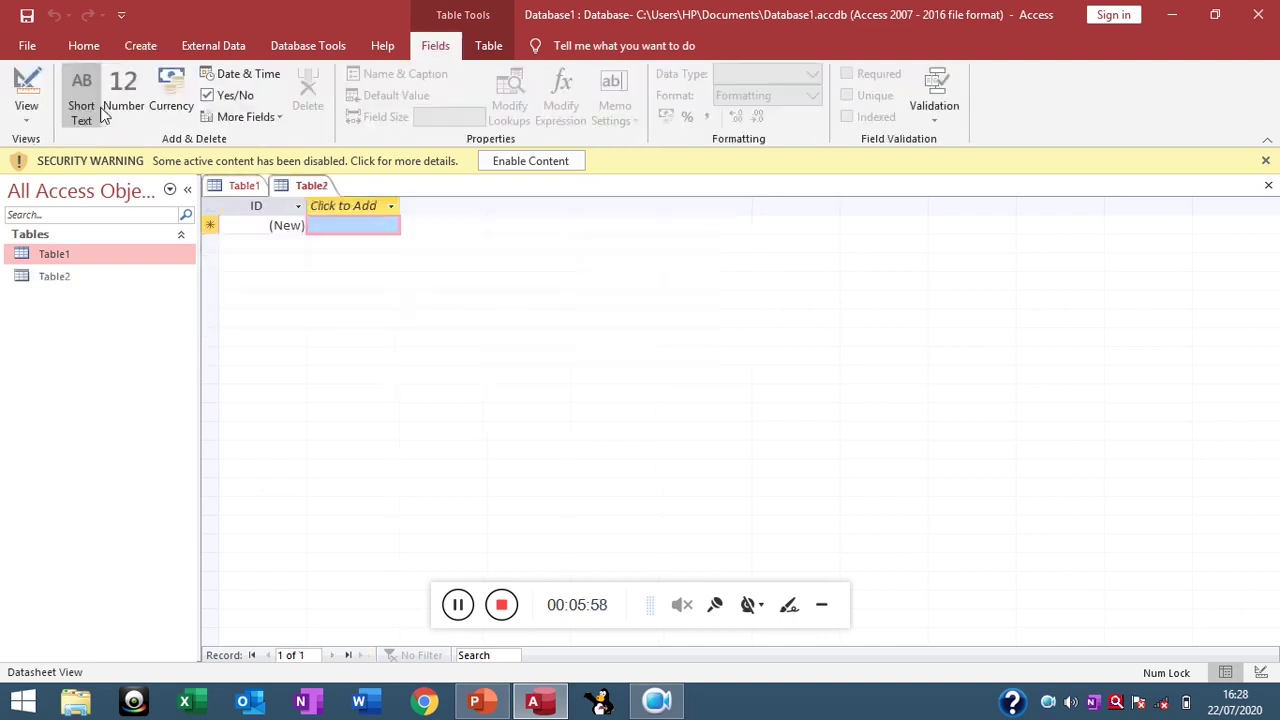
pyautogui.click(28, 118)
pyautogui.click(64, 189)
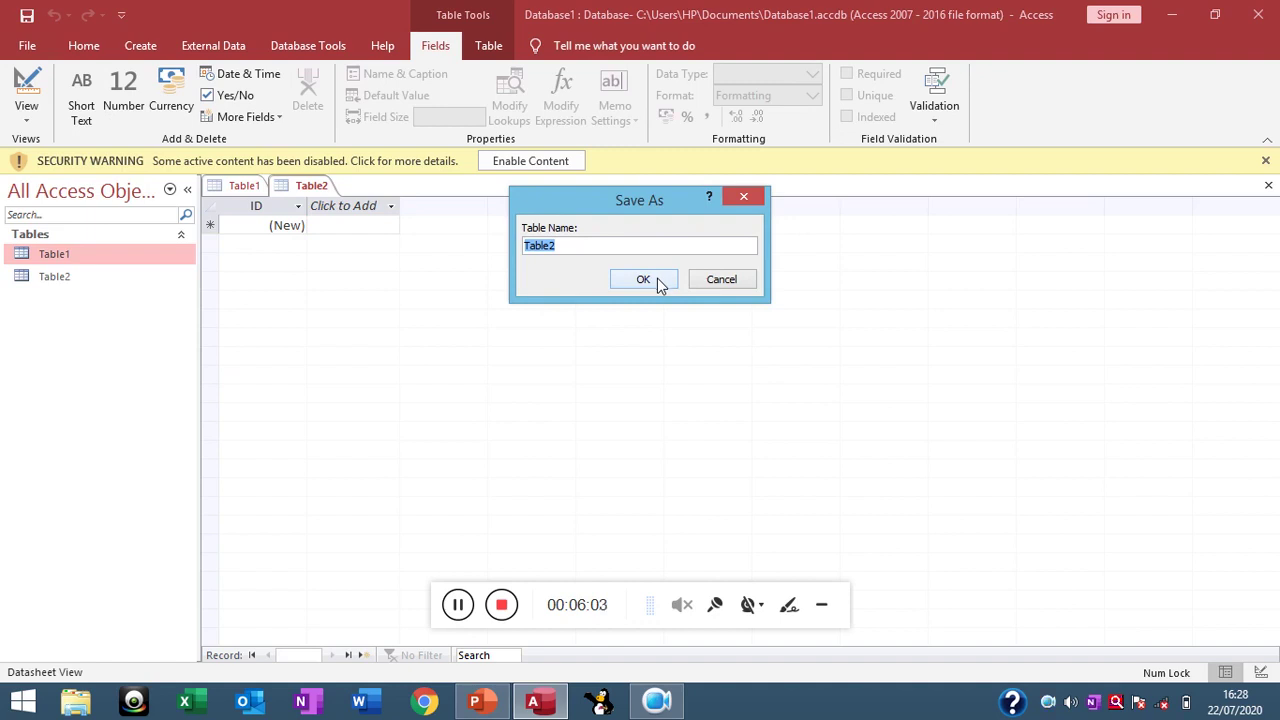
pyautogui.click(657, 278)
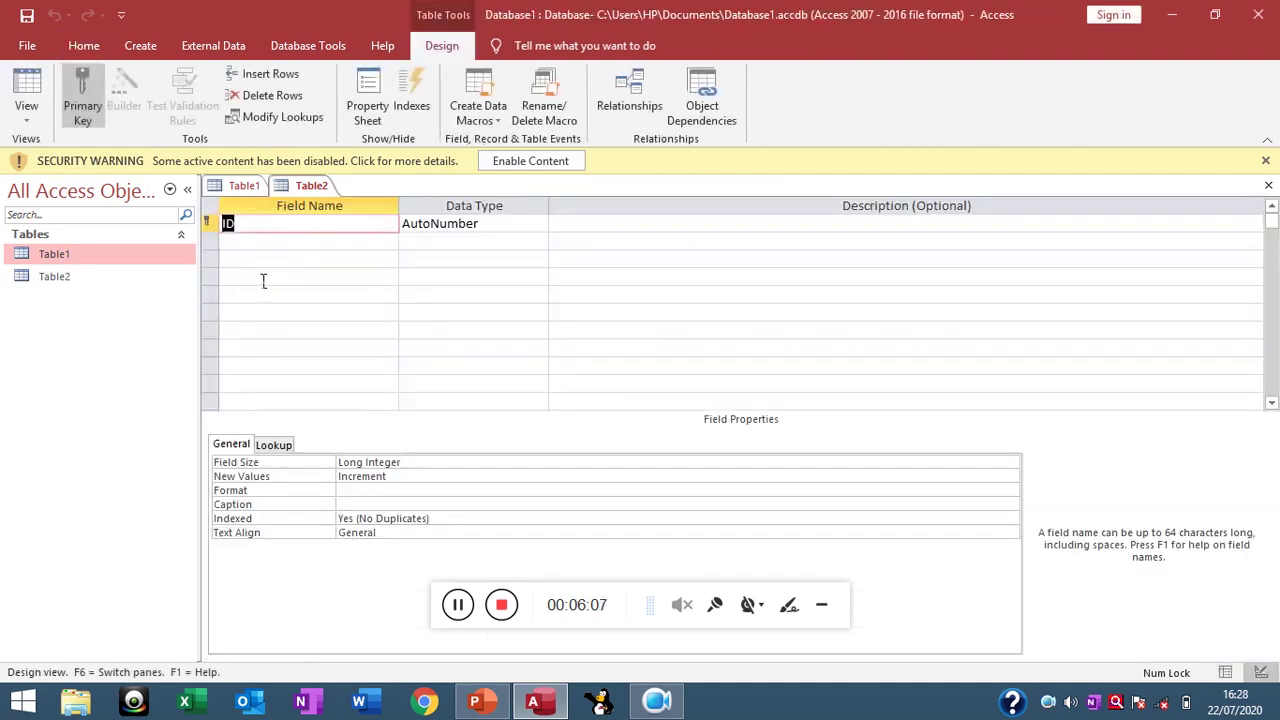
# - Open Table1 to review its seven student records, then open the empty Table2 datasheet
pyautogui.click(117, 253)
pyautogui.doubleClick(117, 253)
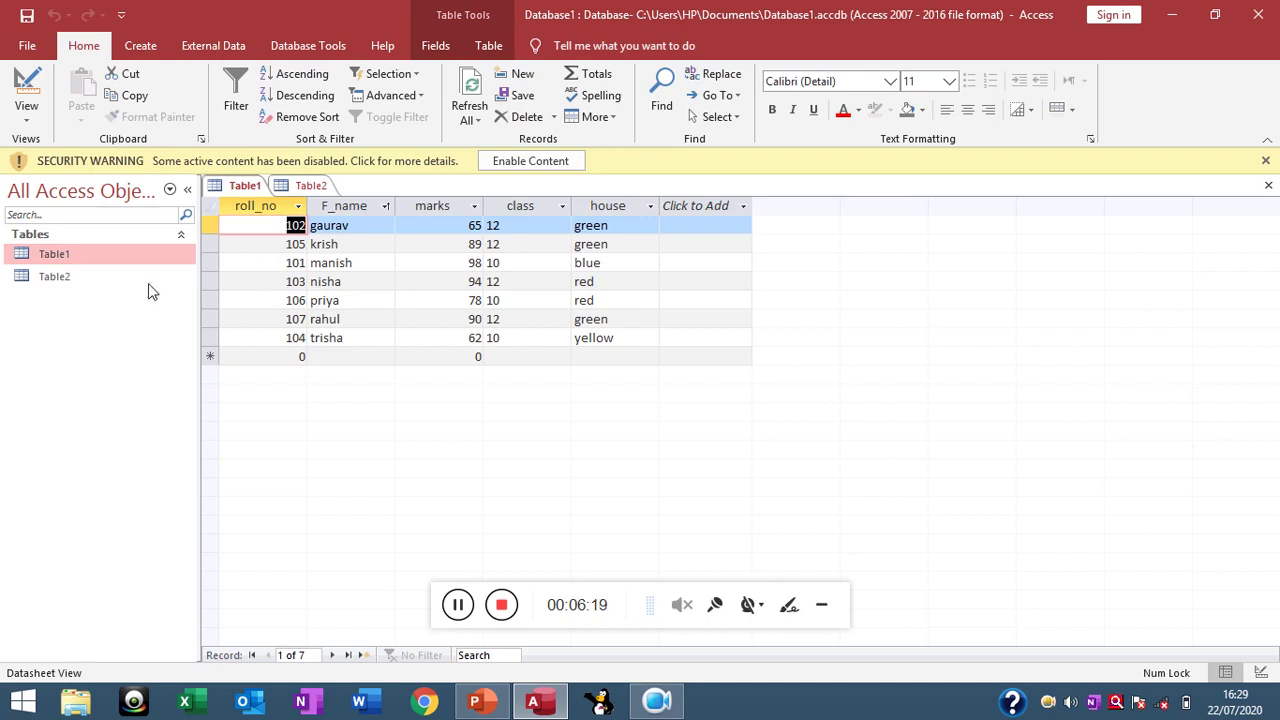
pyautogui.click(112, 284)
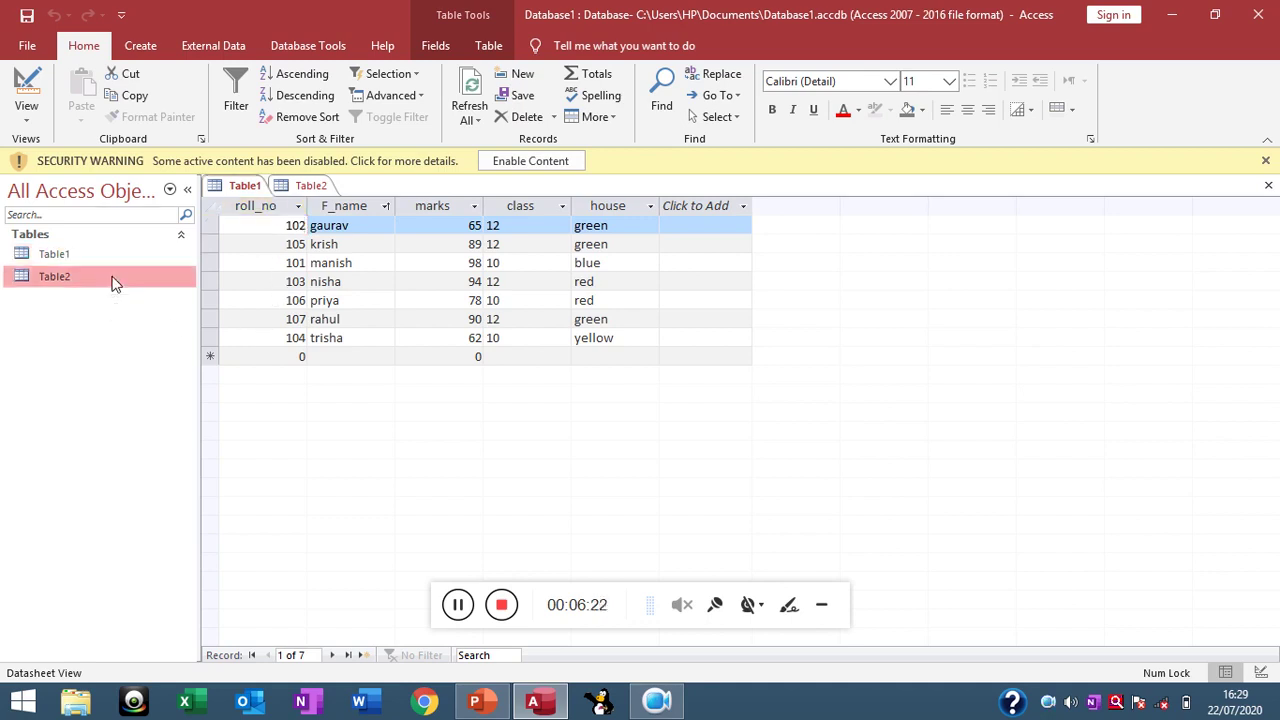
pyautogui.doubleClick(112, 283)
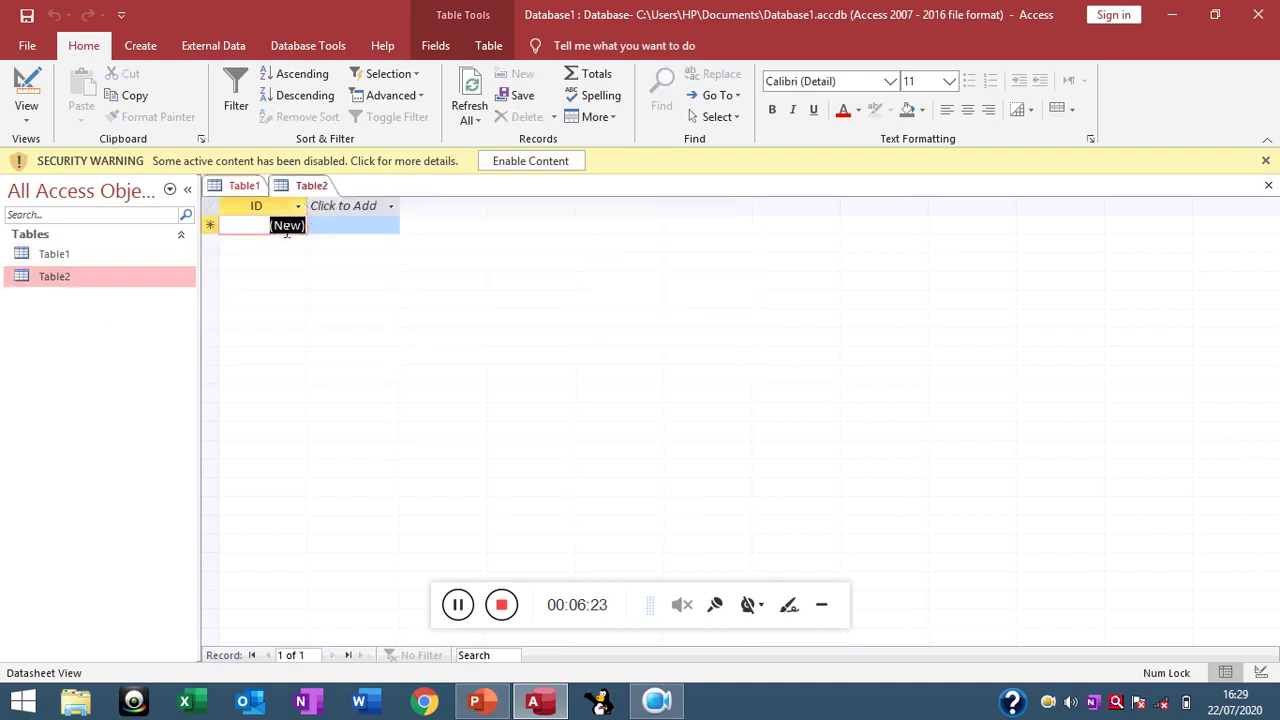
# - Rename Table2's ID key to roll_no and add a Number field named per
pyautogui.click(256, 206)
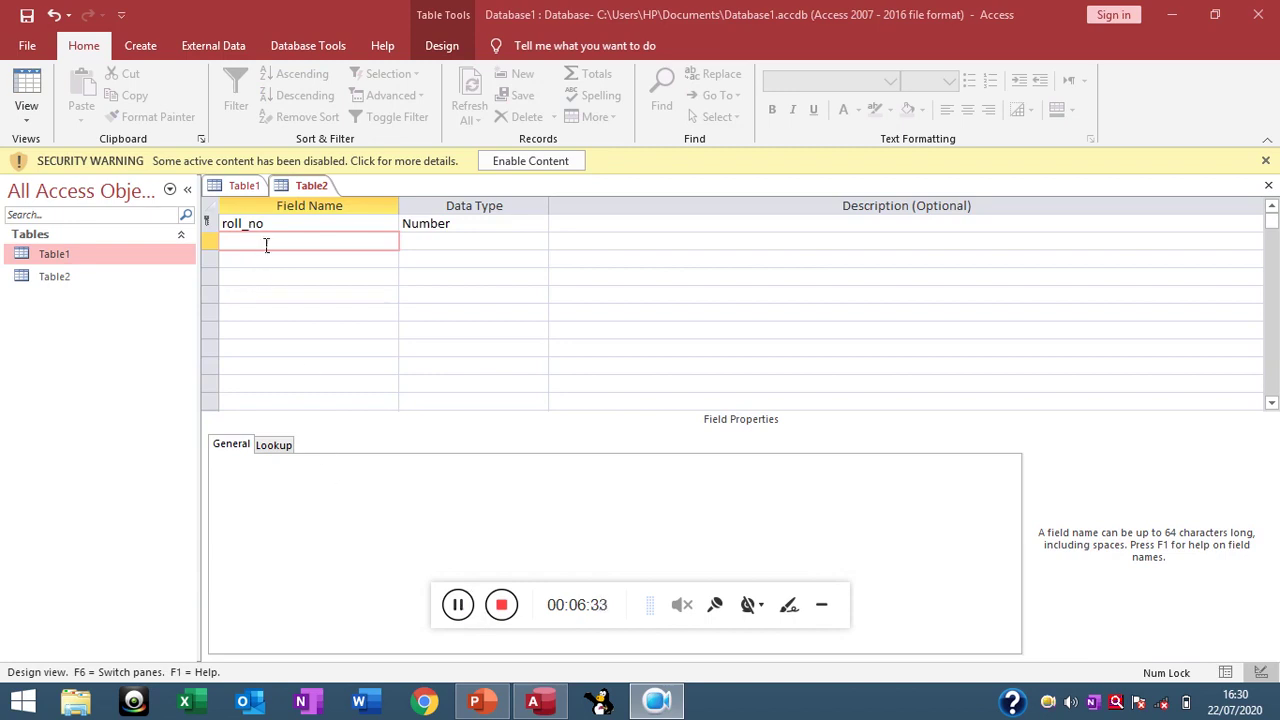
pyautogui.click(266, 245)
pyautogui.write('per')
pyautogui.press('Tab')
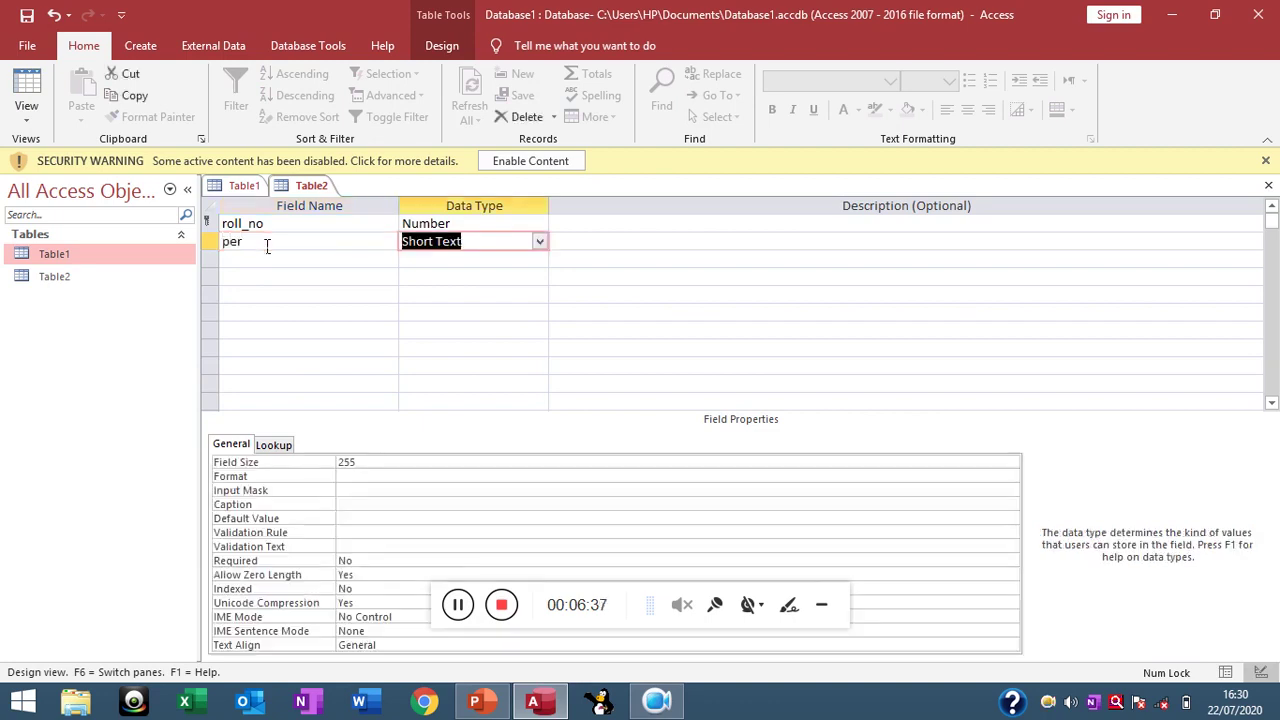
pyautogui.click(540, 243)
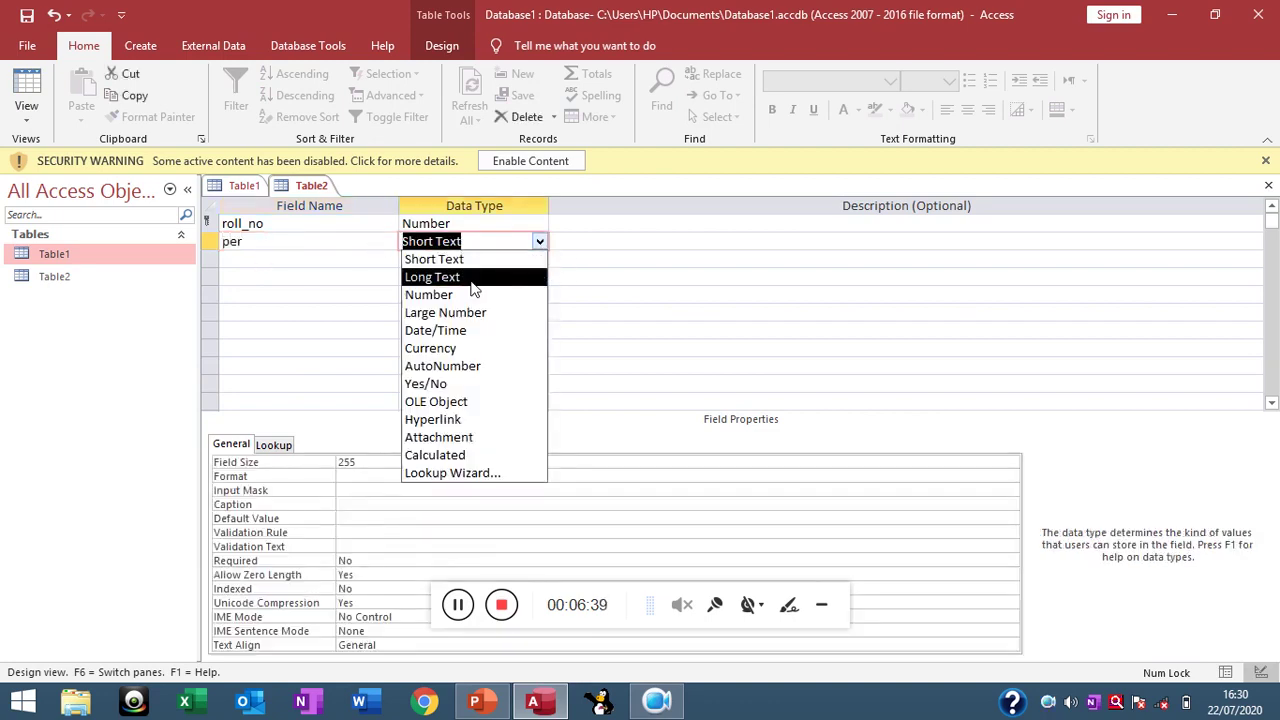
pyautogui.click(457, 297)
# - Add a Short Text grade field and switch Table2 to Datasheet View
pyautogui.click(314, 266)
pyautogui.write('grade')
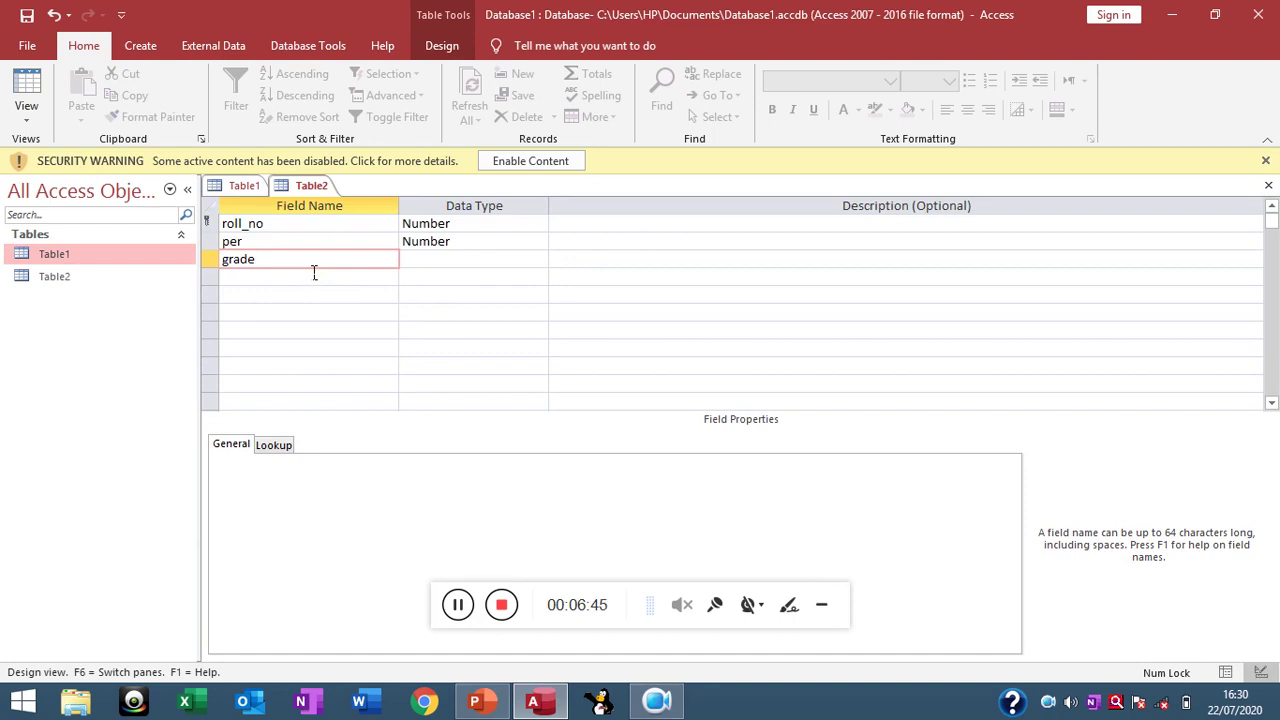
pyautogui.click(428, 264)
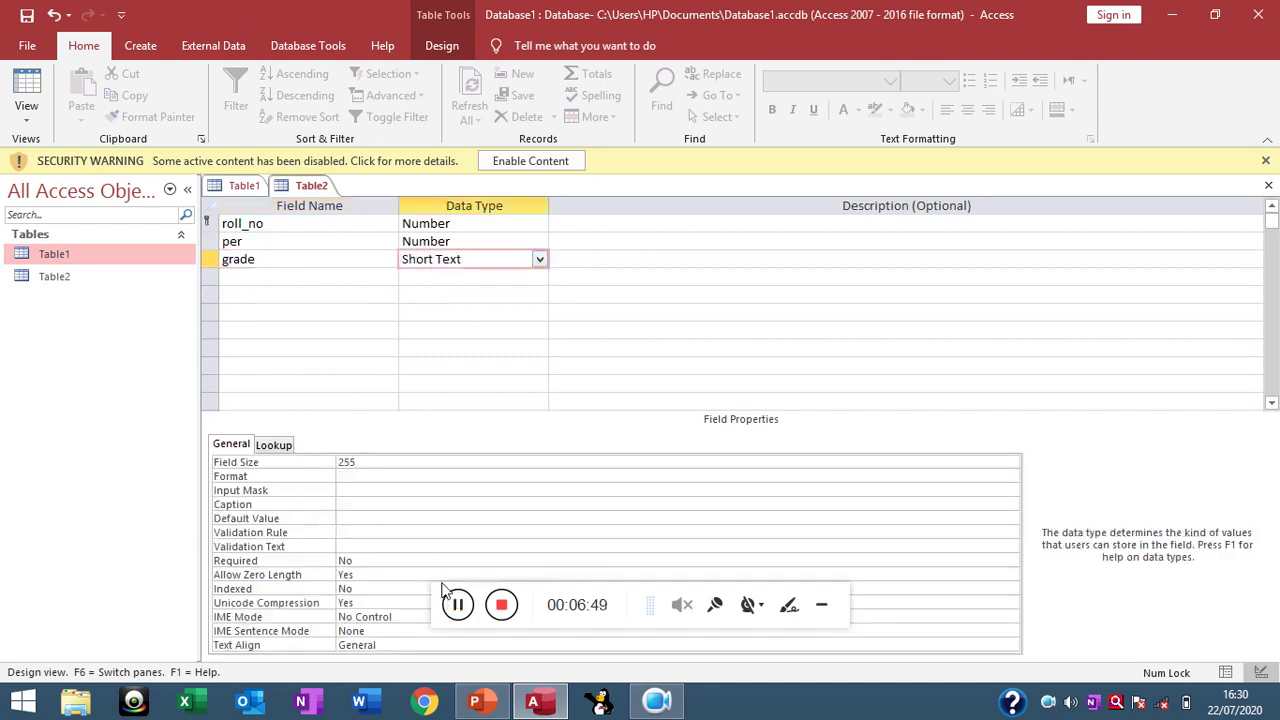
pyautogui.click(29, 113)
pyautogui.click(95, 150)
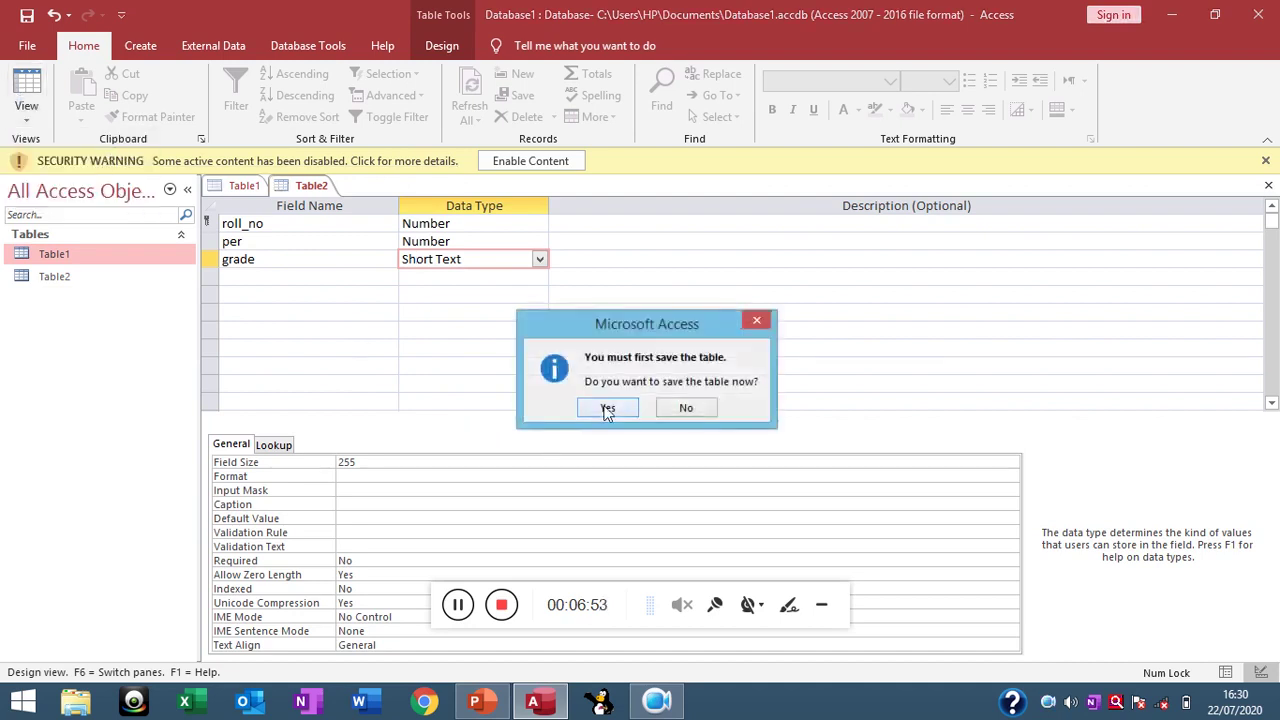
# - Save Table2's design, then select Table1 and go to Database Tools
pyautogui.click(607, 407)
pyautogui.write('A')
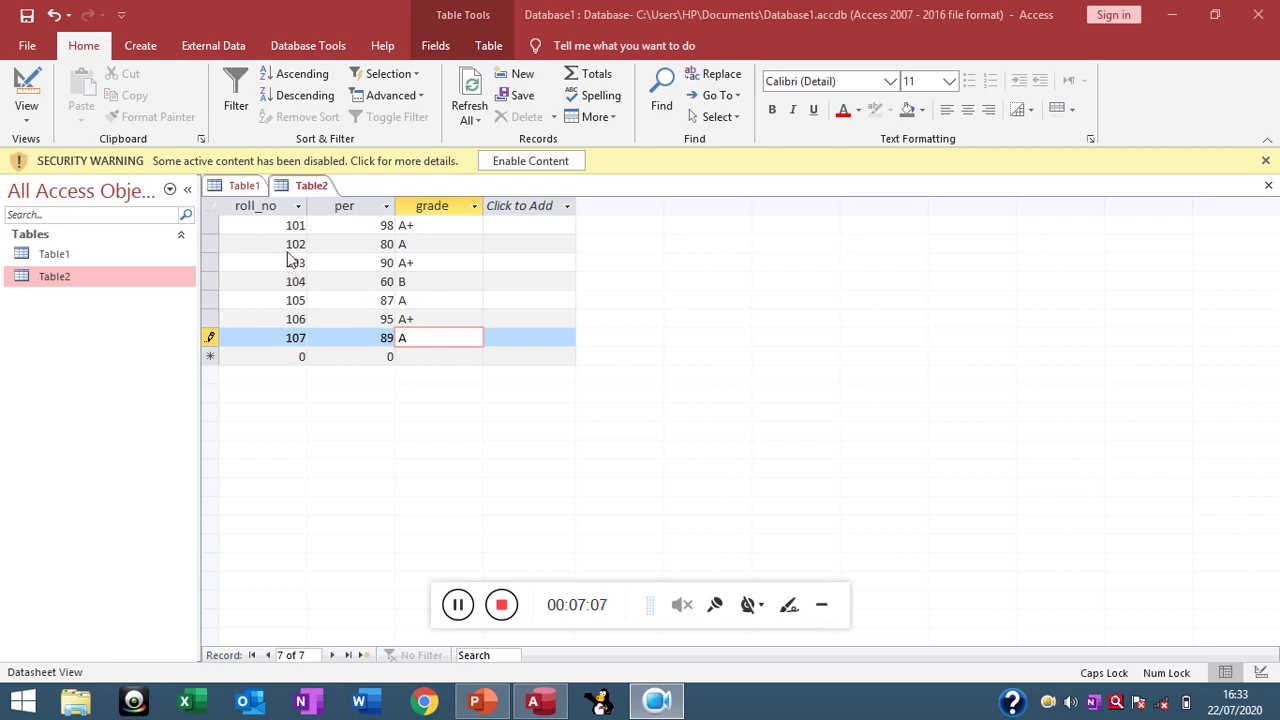
pyautogui.click(123, 258)
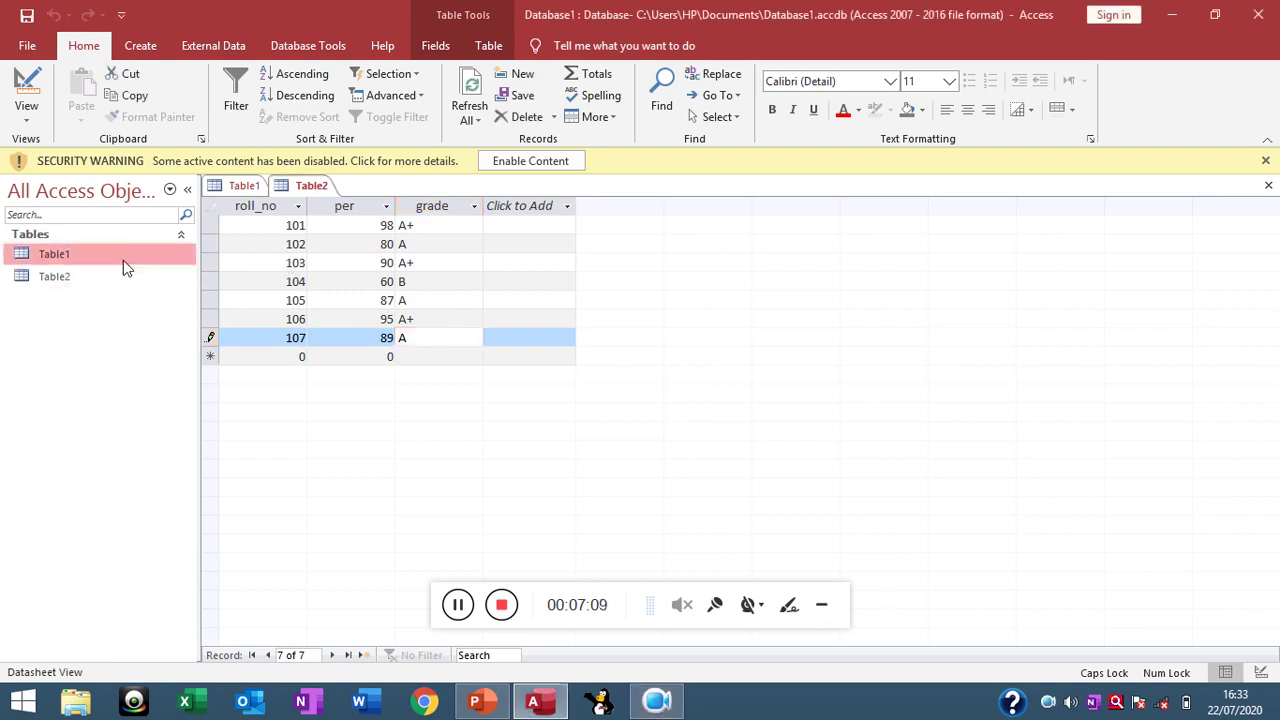
pyautogui.click(314, 46)
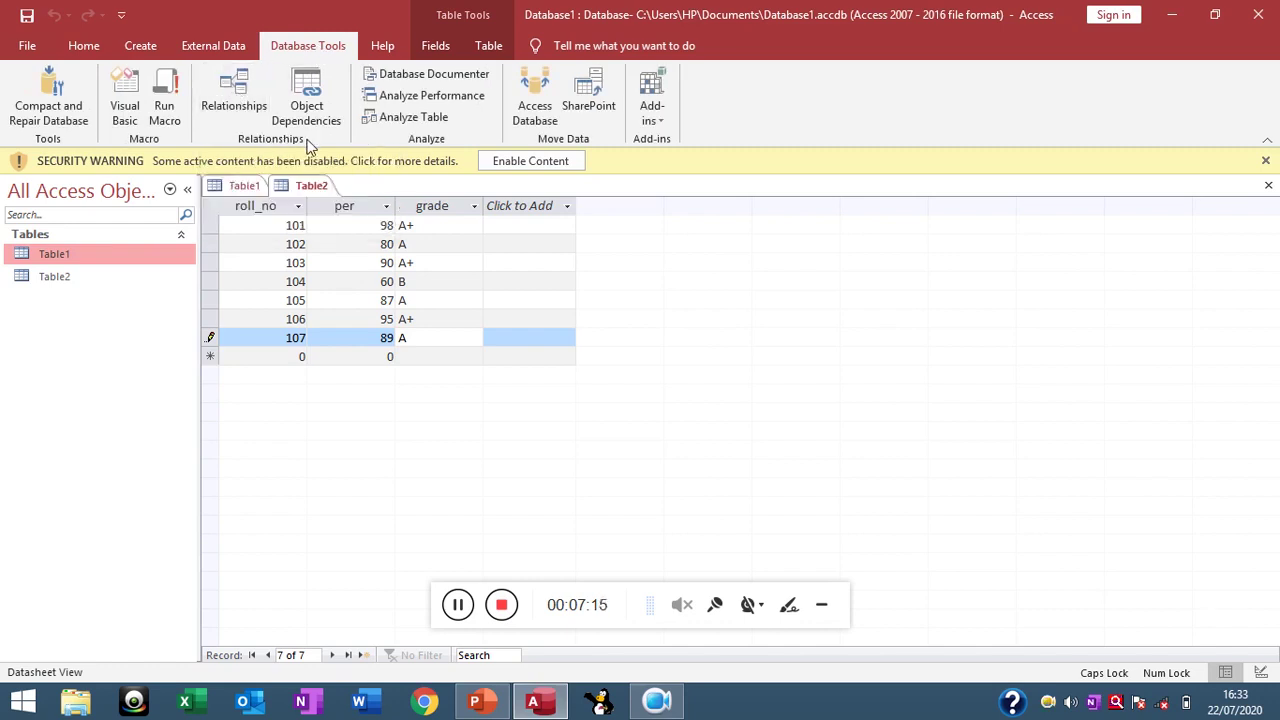
# - Open the Relationships layout and add both Table1 and Table2 to it
pyautogui.click(230, 108)
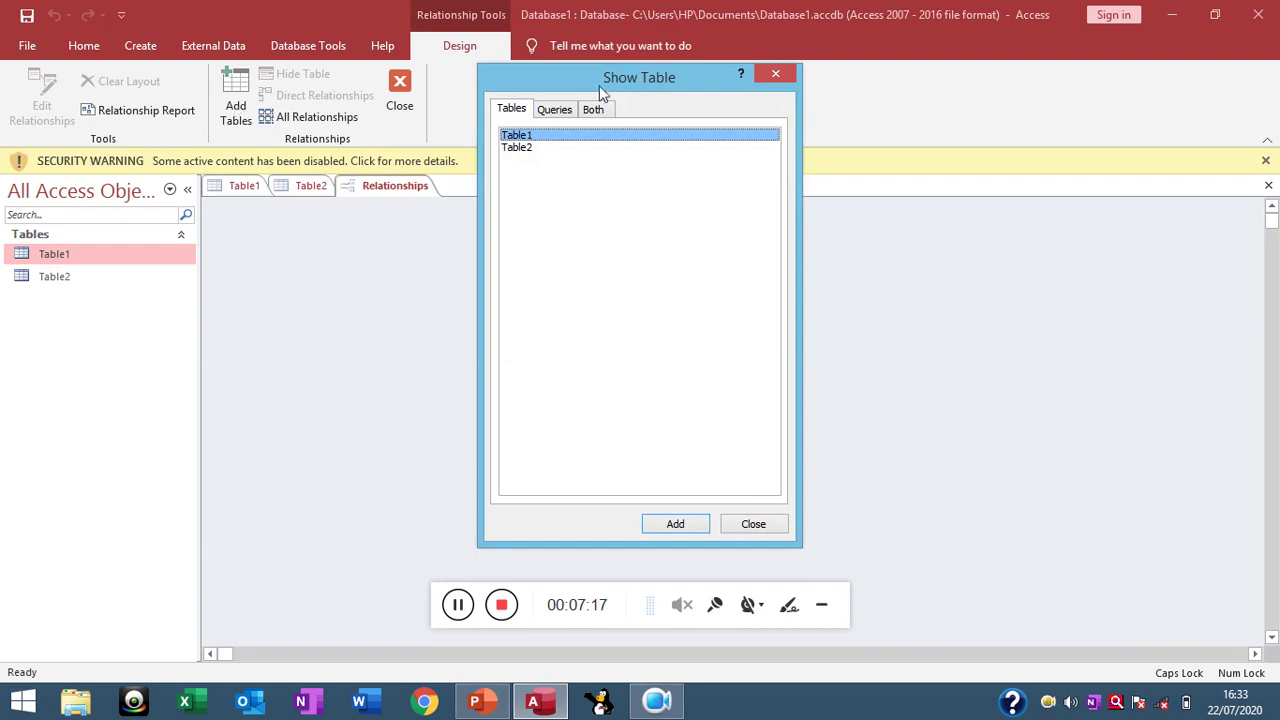
pyautogui.moveTo(600, 85); pyautogui.dragTo(759, 78)
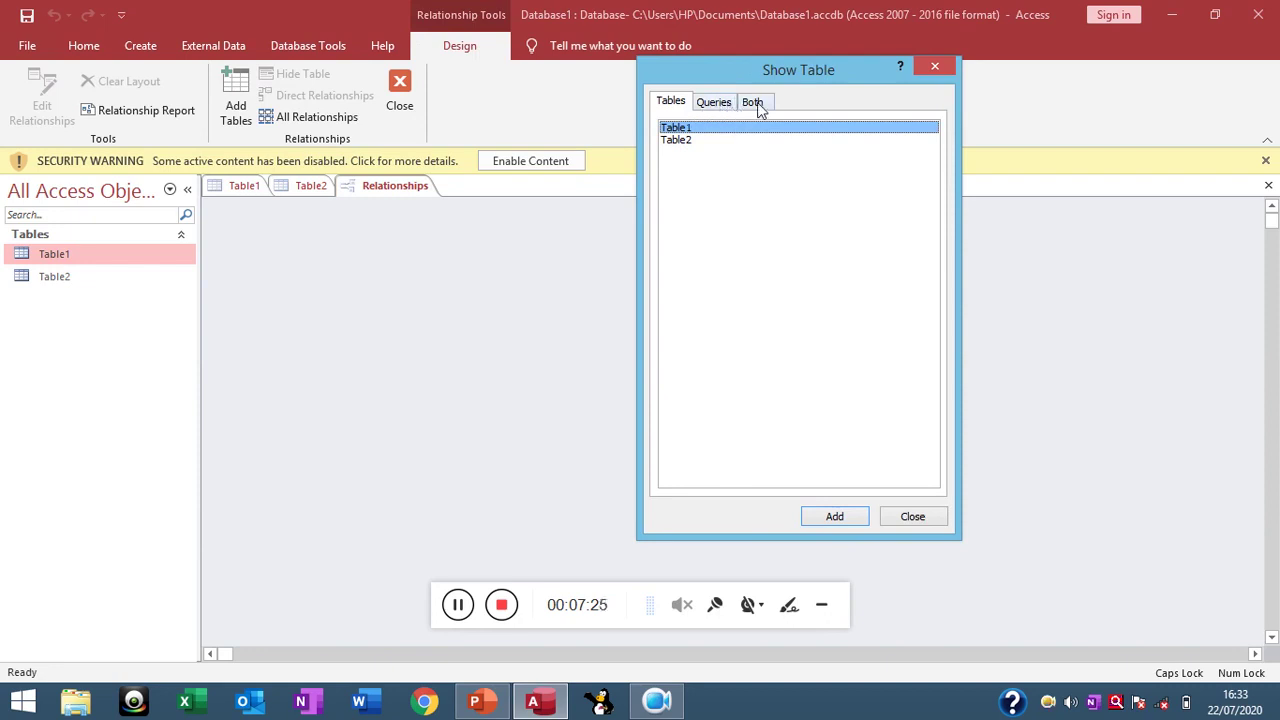
pyautogui.click(714, 103)
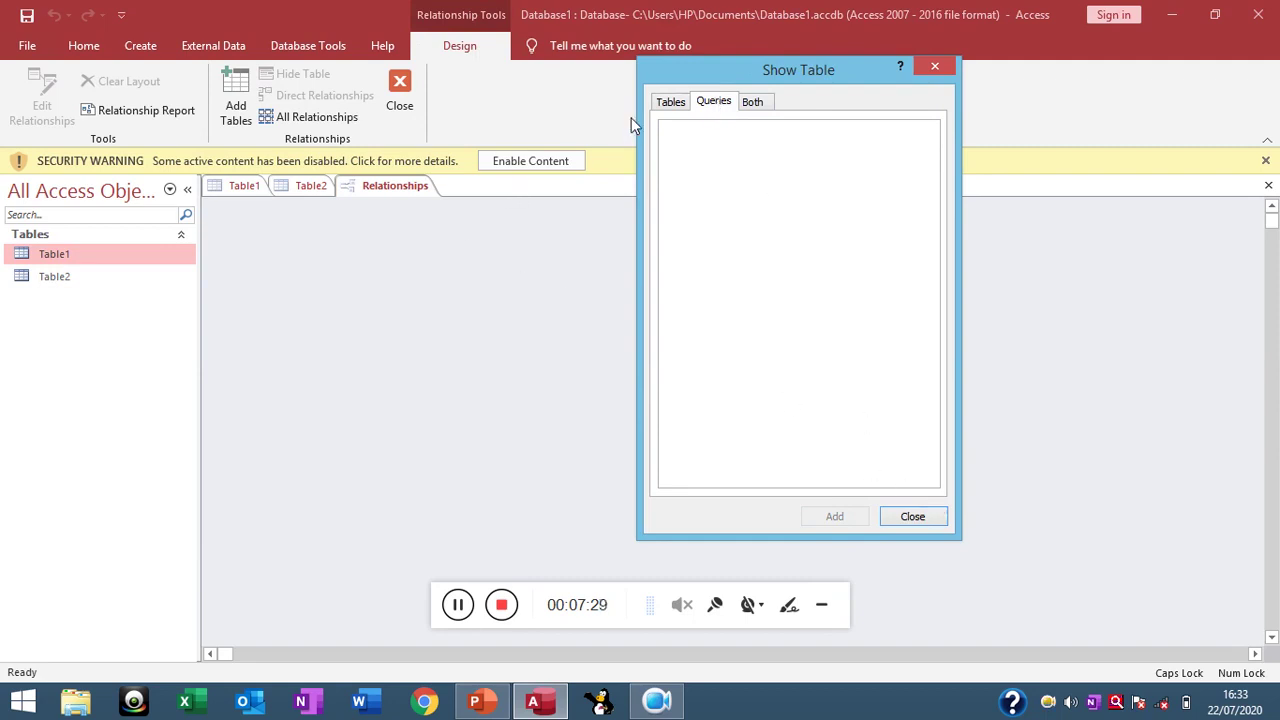
pyautogui.click(671, 103)
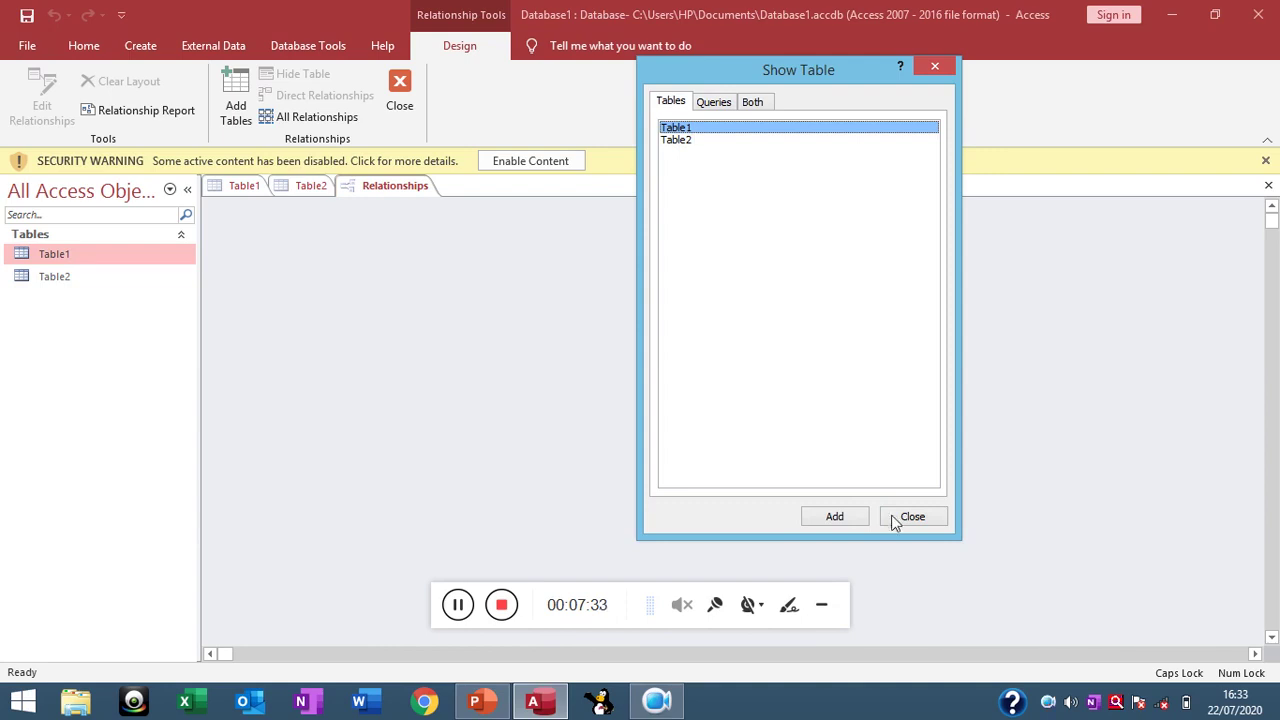
pyautogui.click(832, 516)
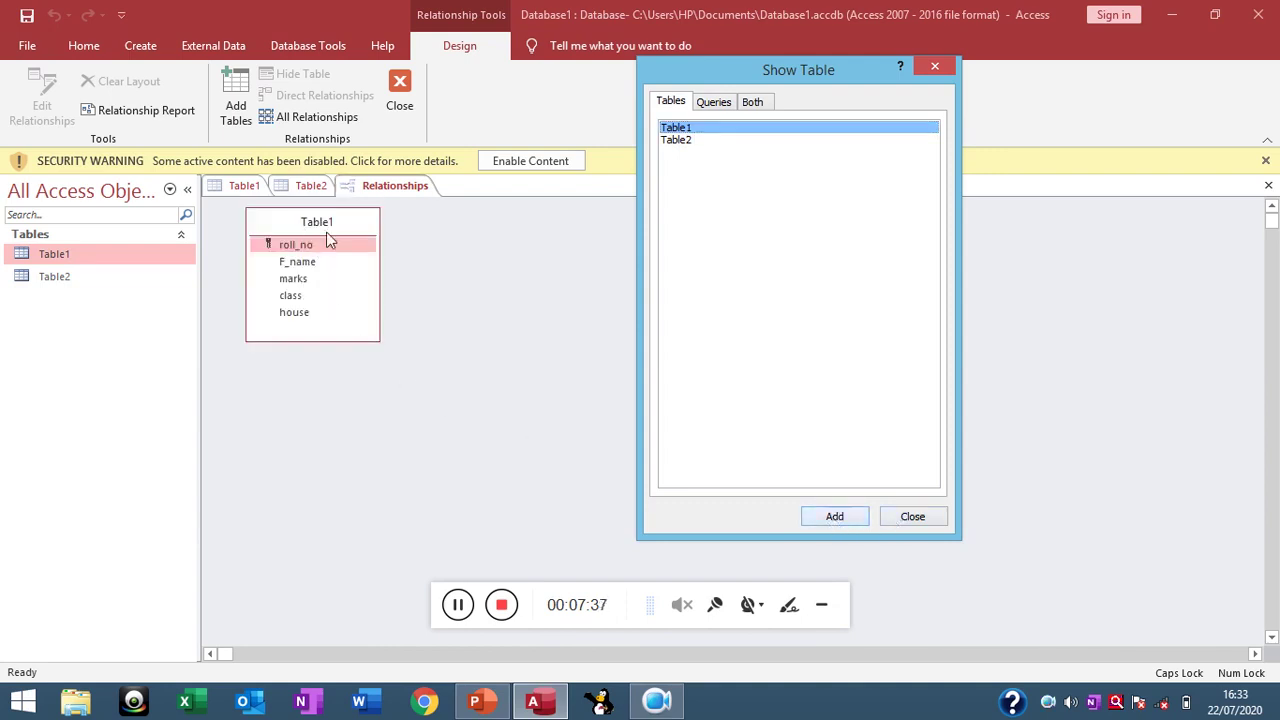
pyautogui.click(685, 141)
pyautogui.click(847, 521)
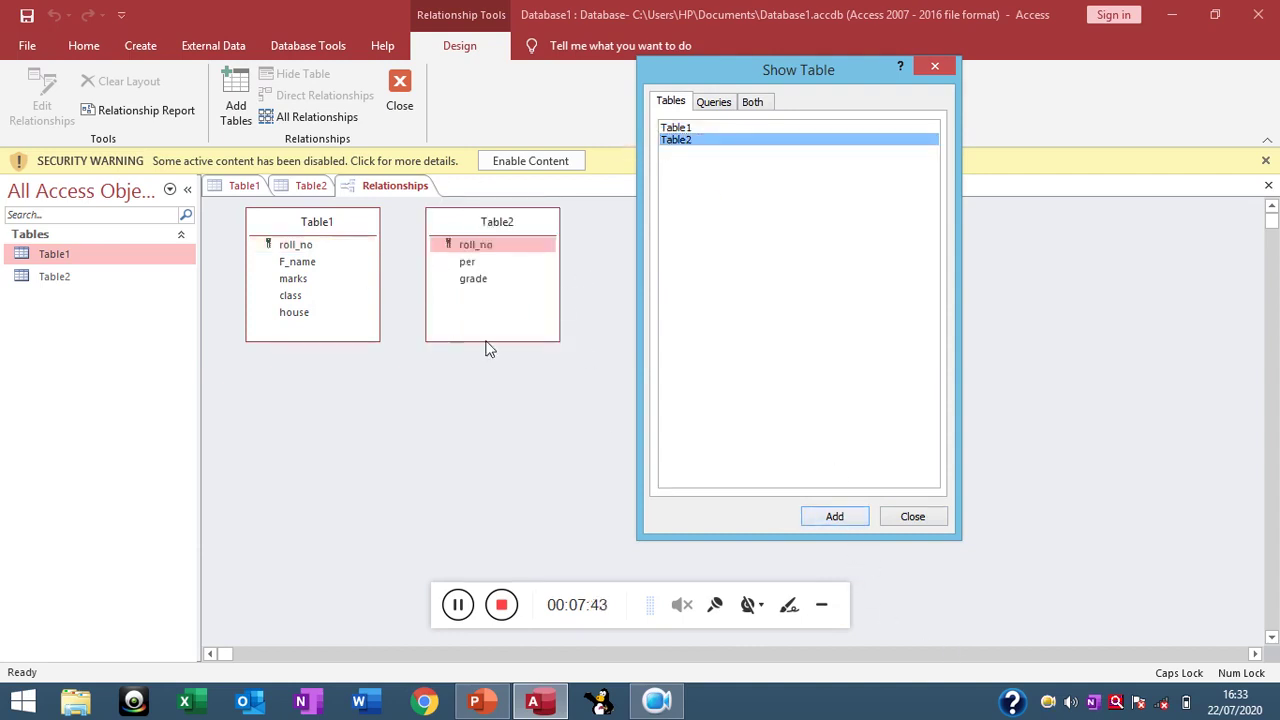
pyautogui.click(912, 517)
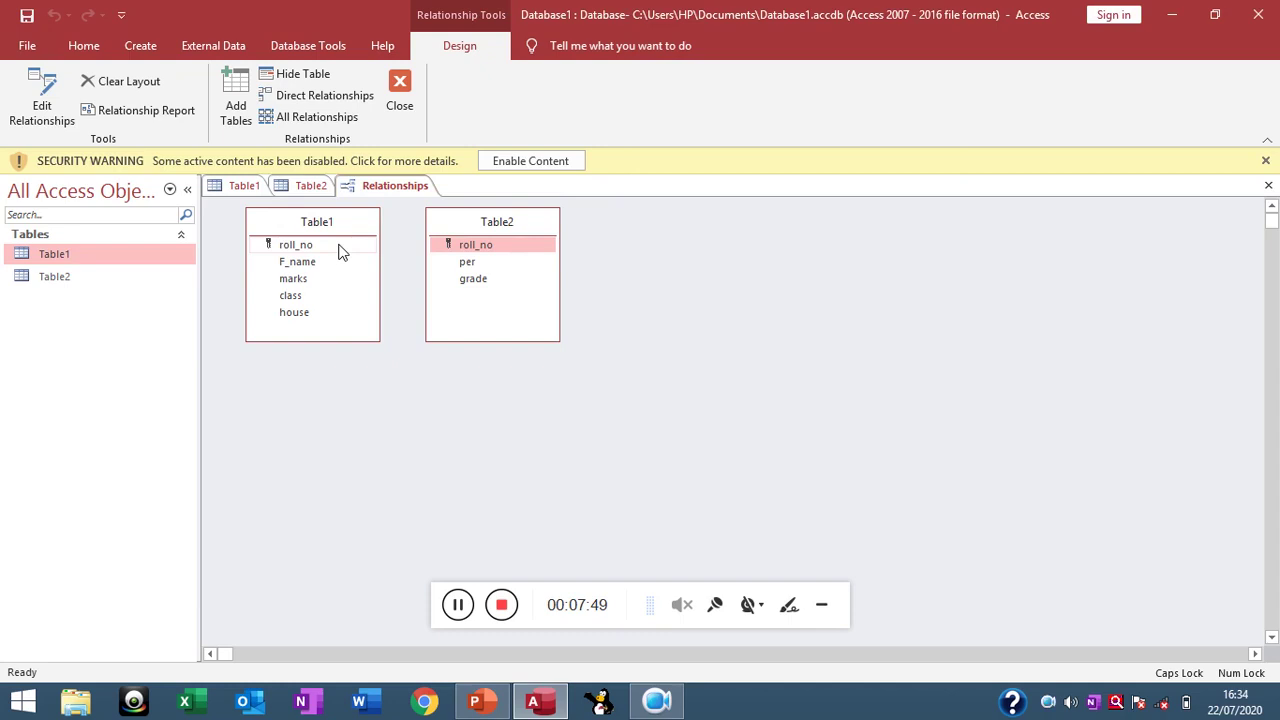
# - Create a relationship joining Table1.roll_no to Table2.roll_no, then reposition Table2's field list
pyautogui.moveTo(340, 250); pyautogui.dragTo(449, 246)
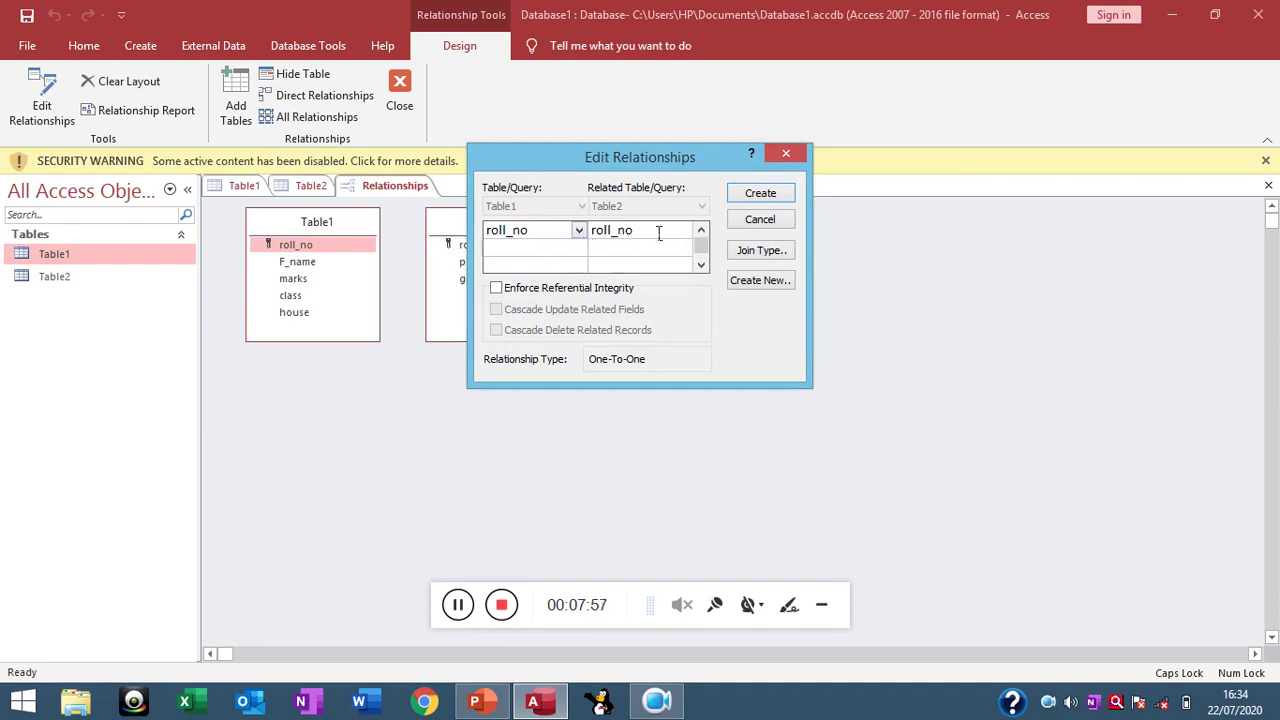
pyautogui.click(756, 195)
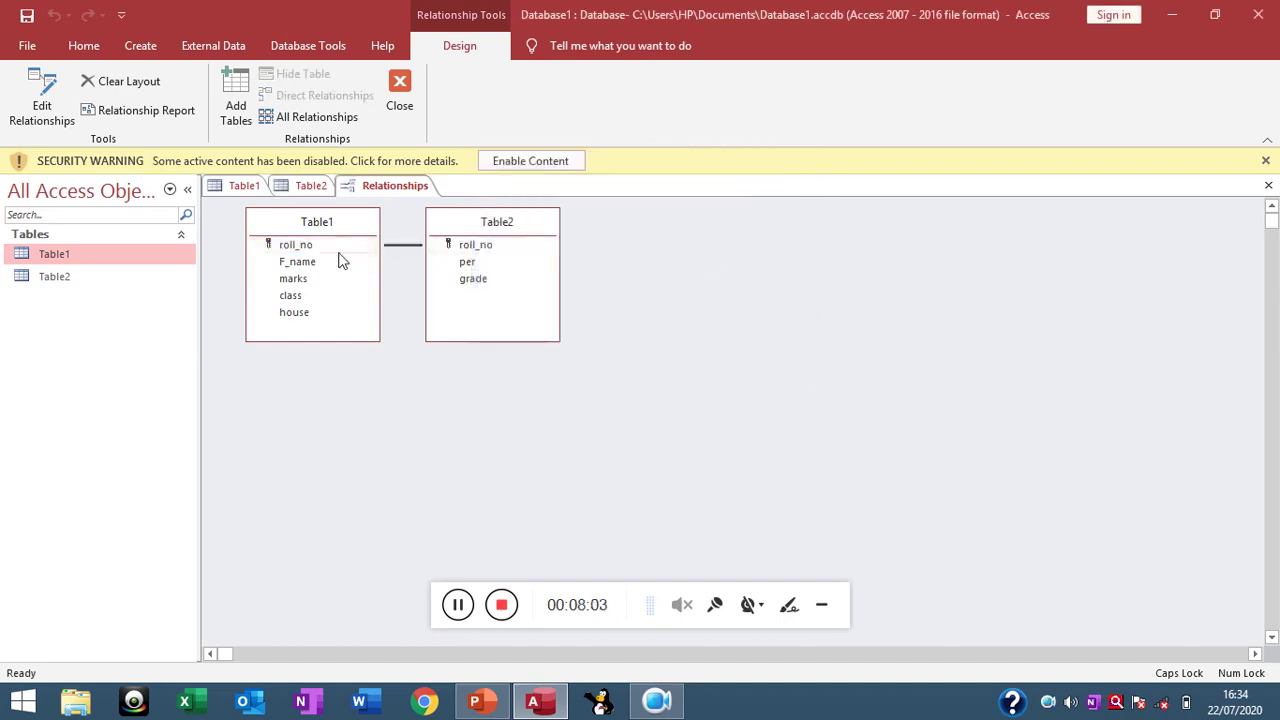
pyautogui.moveTo(476, 222)
pyautogui.mouseDown()
pyautogui.moveTo(476, 279)
pyautogui.moveTo(507, 290)
pyautogui.moveTo(503, 280)
pyautogui.mouseUp()
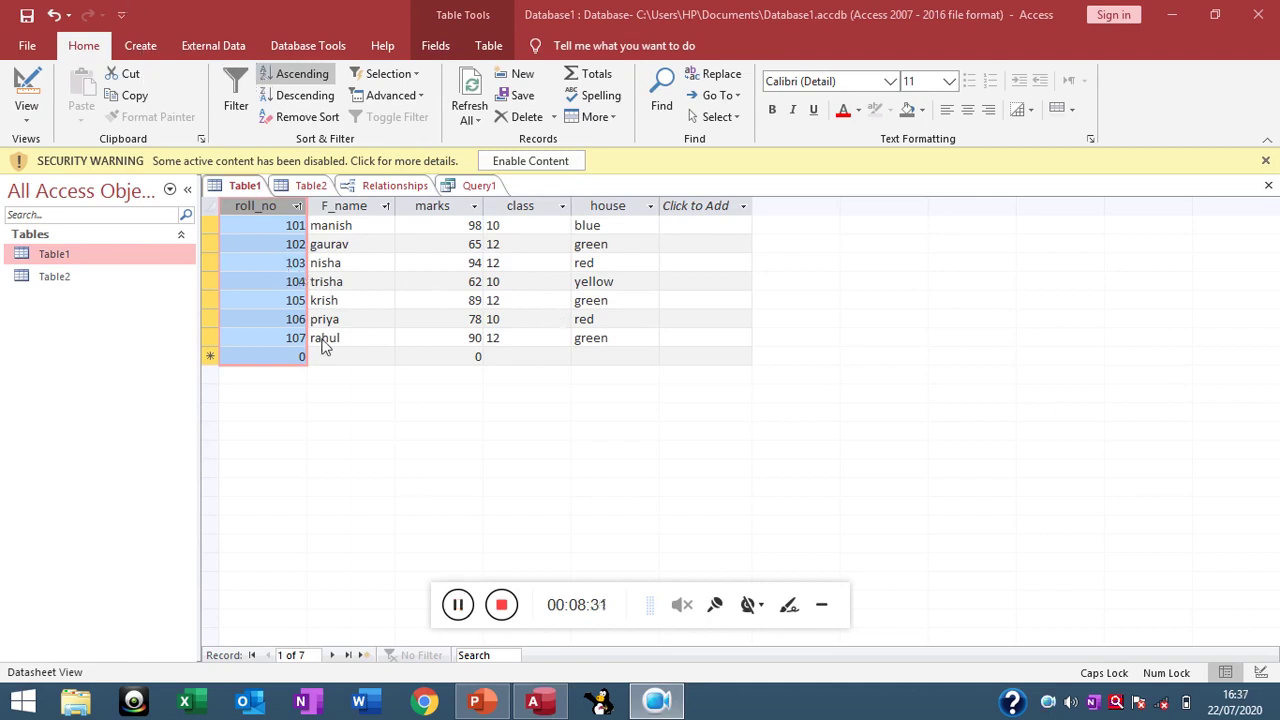
# - Start a new query in Query Design, moving the Show Table dialog aside
pyautogui.click(145, 52)
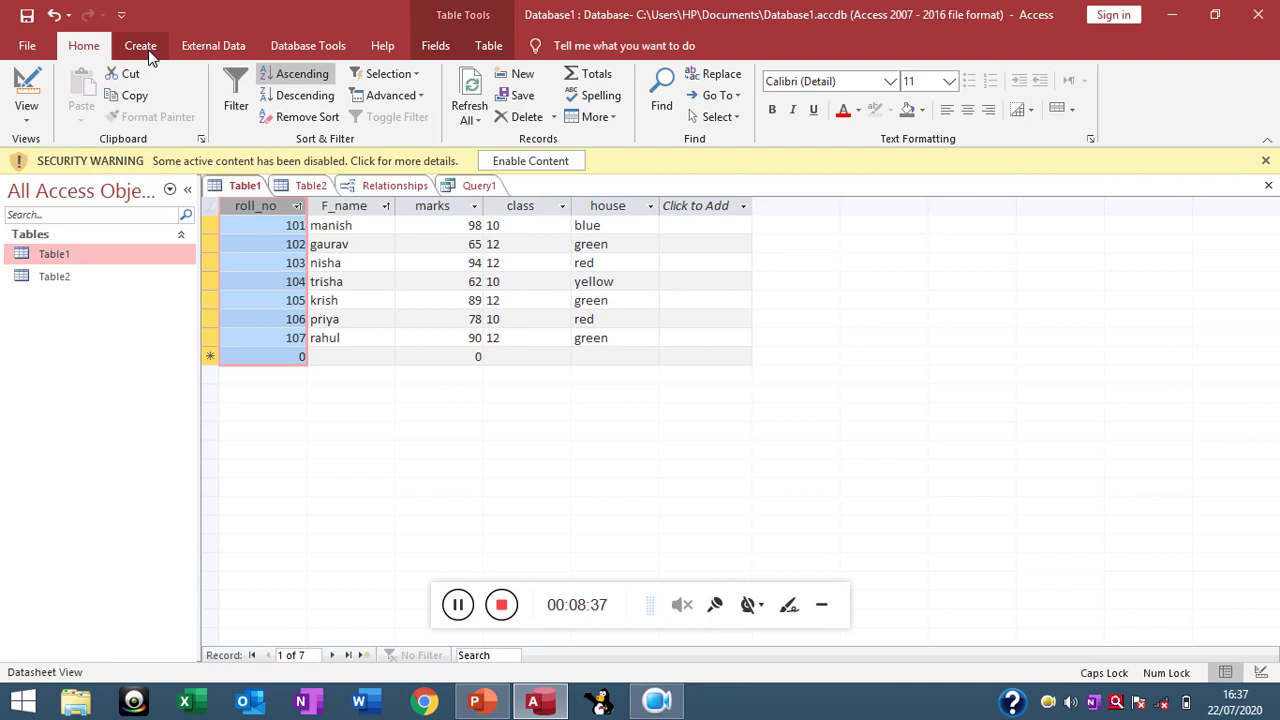
pyautogui.click(148, 56)
pyautogui.click(305, 115)
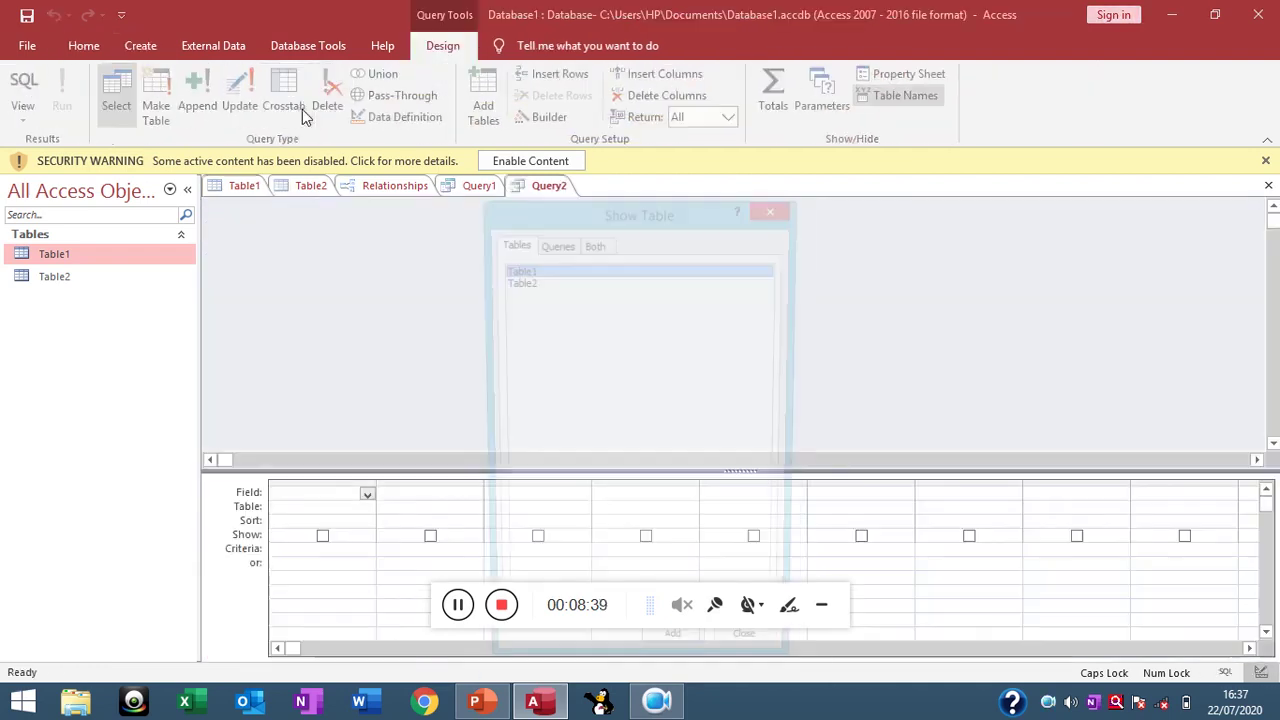
pyautogui.moveTo(692, 210); pyautogui.dragTo(879, 209)
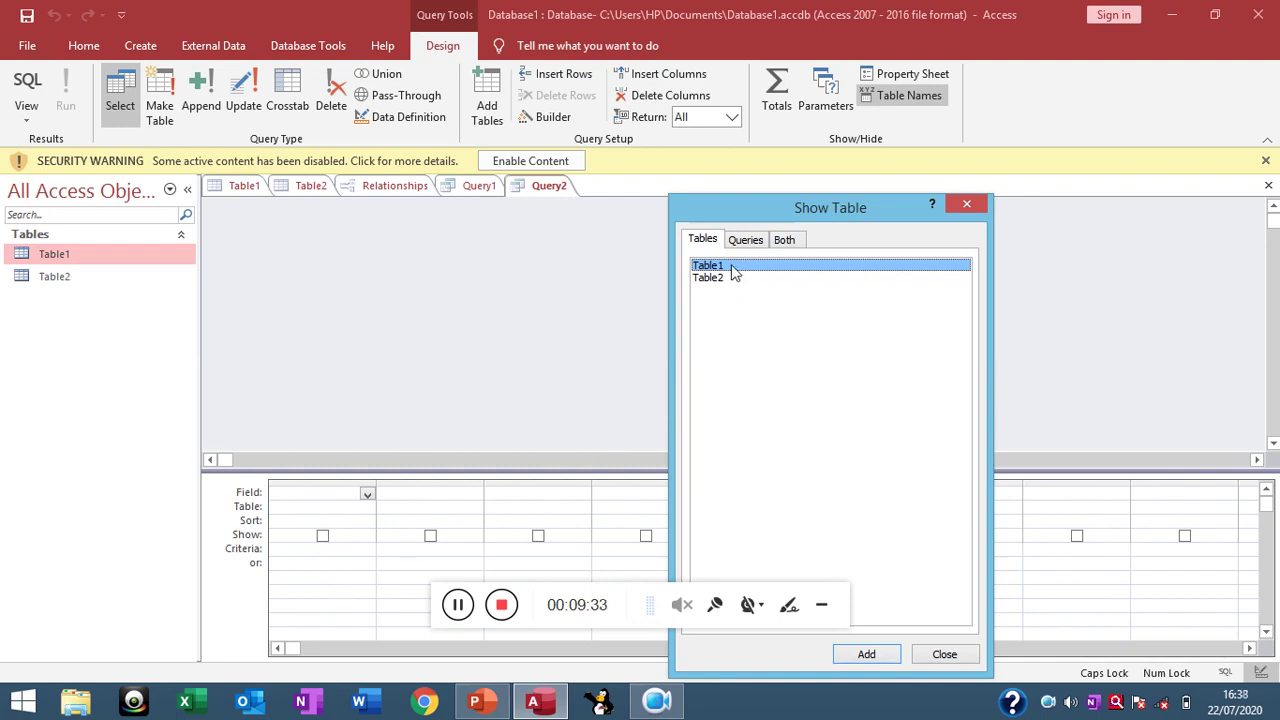
# - Add Table1 and place roll_no, F_name, marks, class and house into the query grid
pyautogui.click(856, 658)
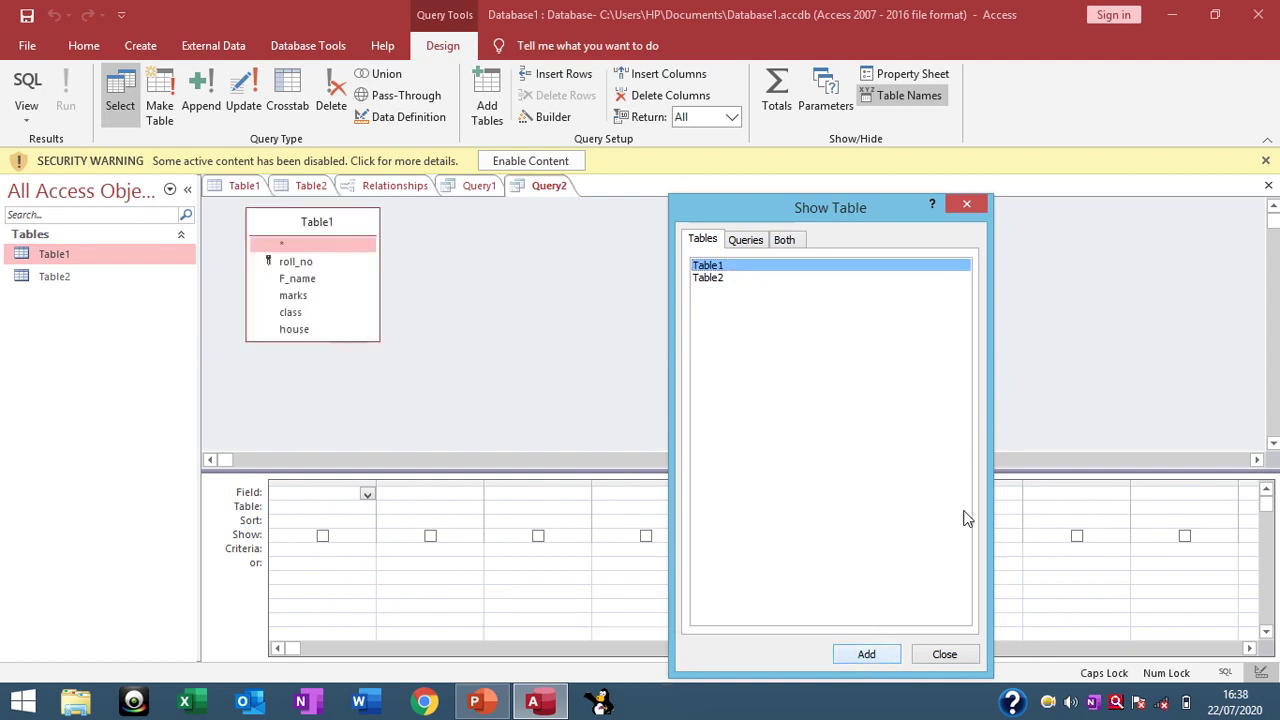
pyautogui.click(943, 654)
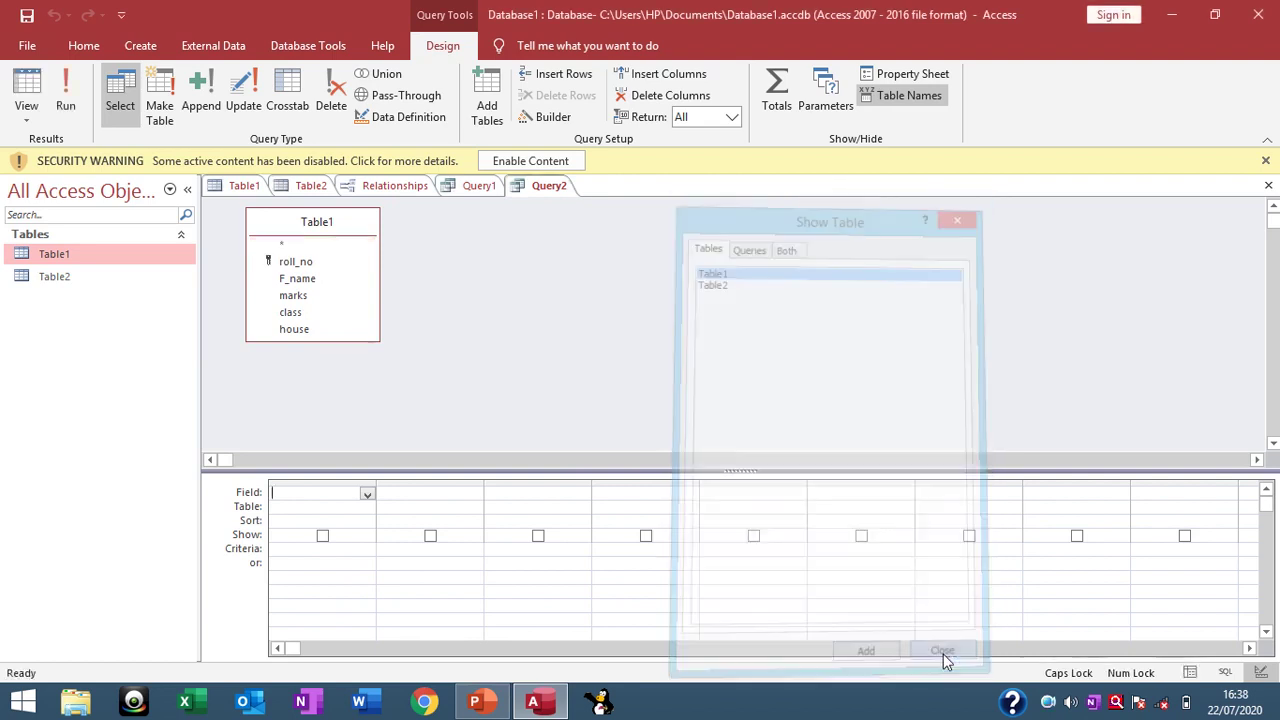
pyautogui.doubleClick(322, 224)
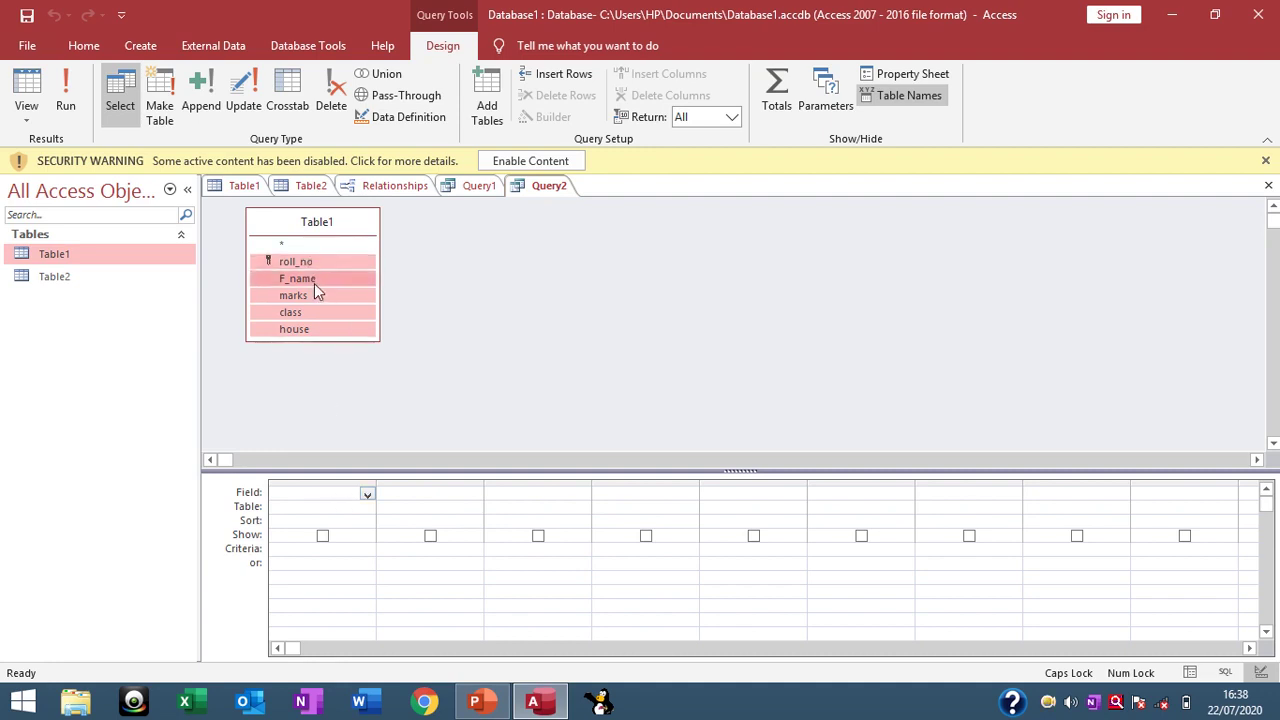
pyautogui.moveTo(314, 283); pyautogui.dragTo(320, 480)
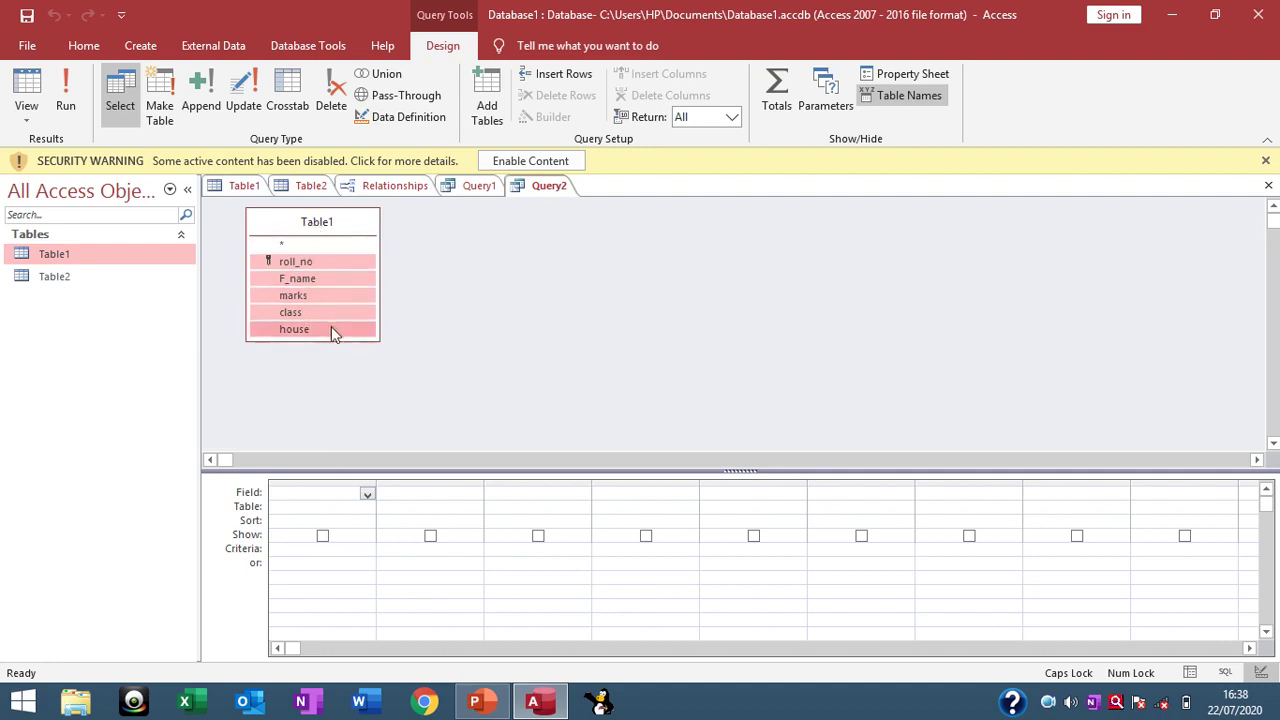
pyautogui.moveTo(332, 326)
pyautogui.mouseDown()
pyautogui.moveTo(386, 490)
pyautogui.moveTo(348, 492)
pyautogui.mouseUp()
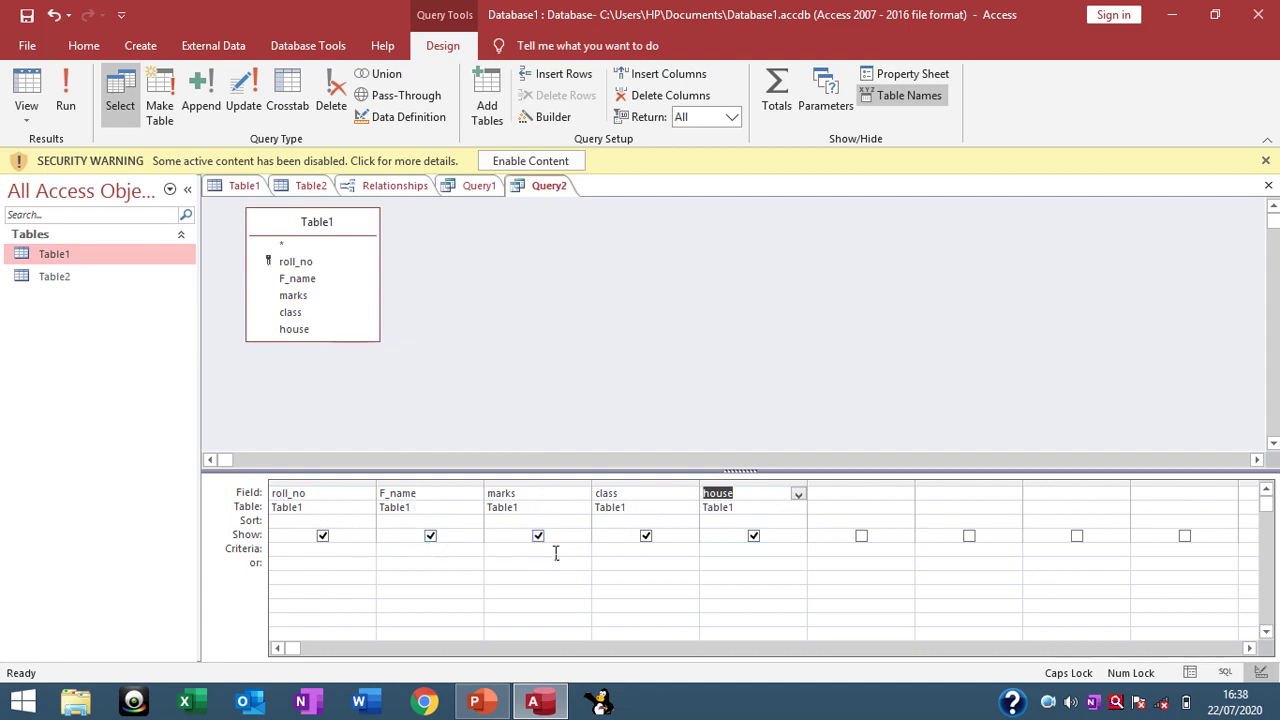
# - Uncheck Show for house and class, and set the marks criterion to >90
pyautogui.click(754, 537)
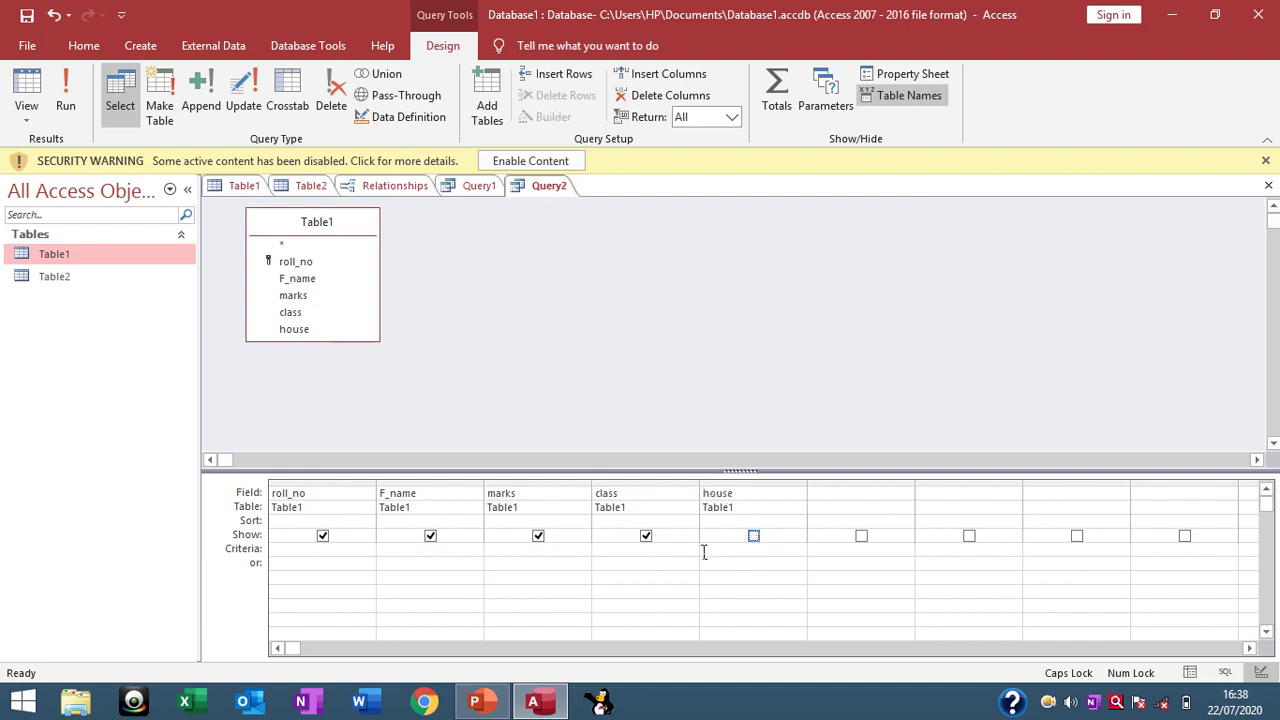
pyautogui.click(646, 537)
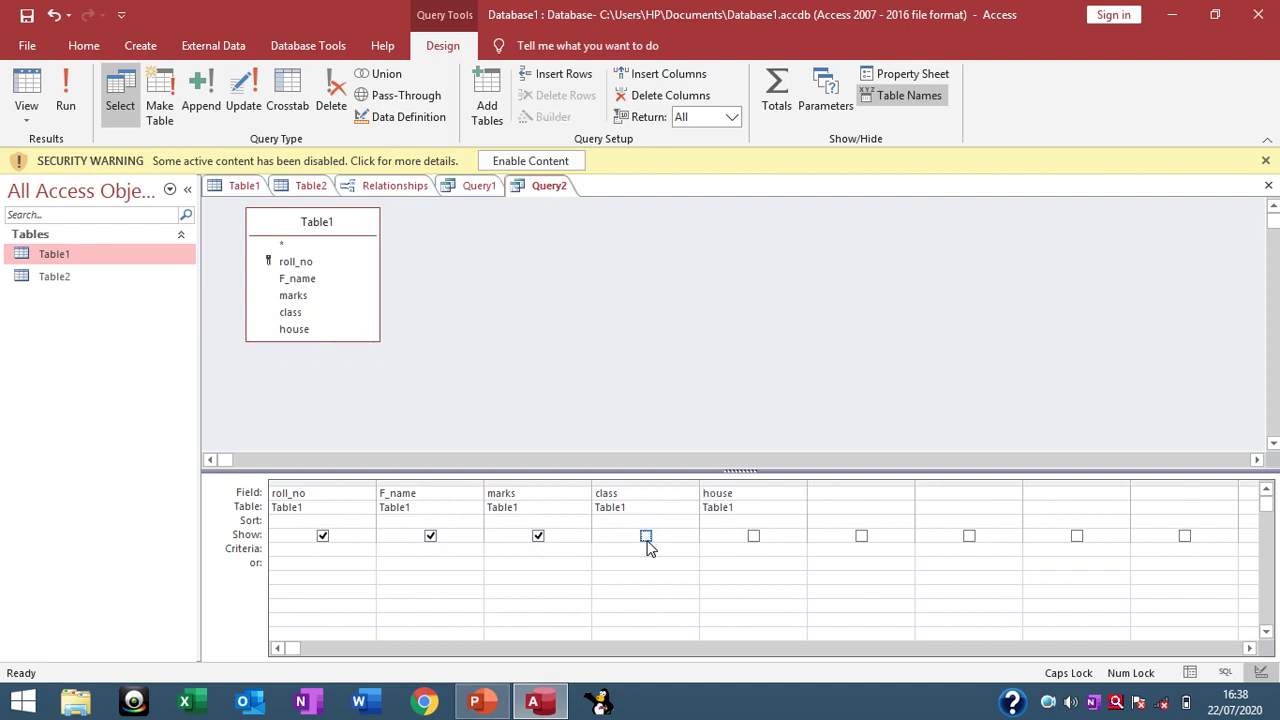
pyautogui.click(503, 555)
pyautogui.write('>')
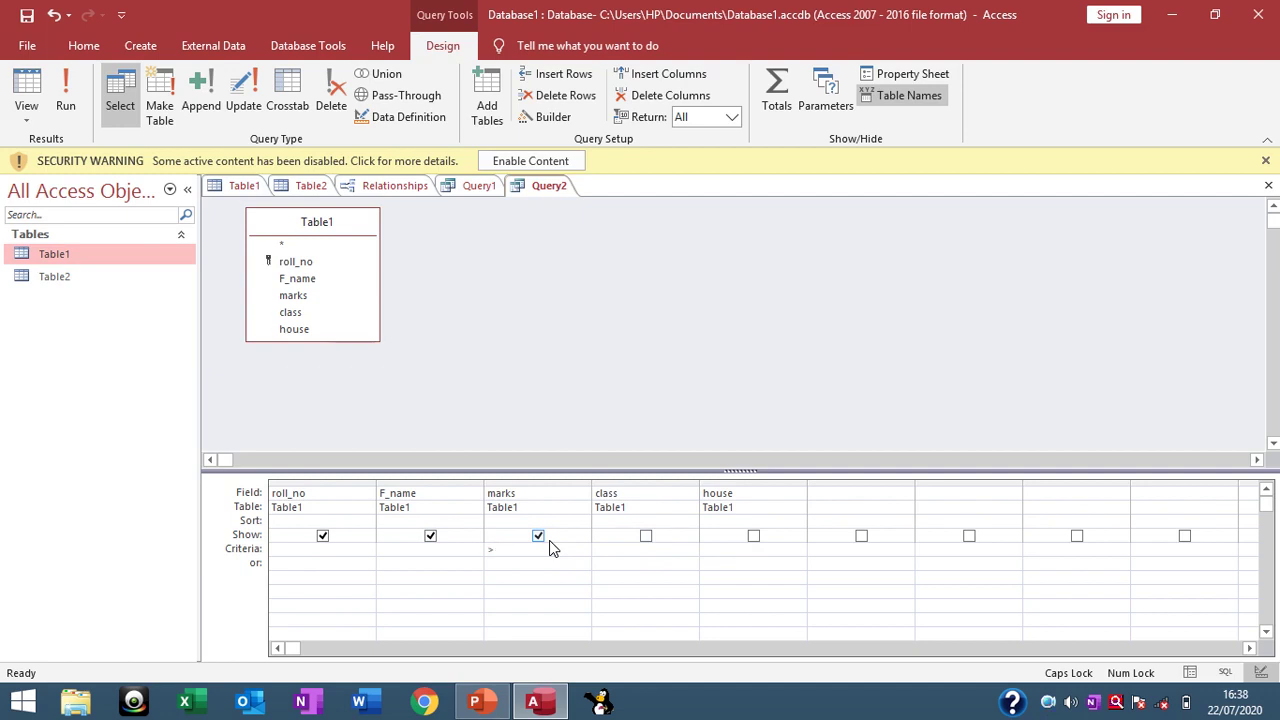
pyautogui.write('90')
# - Run Query2 to list the two students with marks above 90, then return to Table1
pyautogui.click(64, 110)
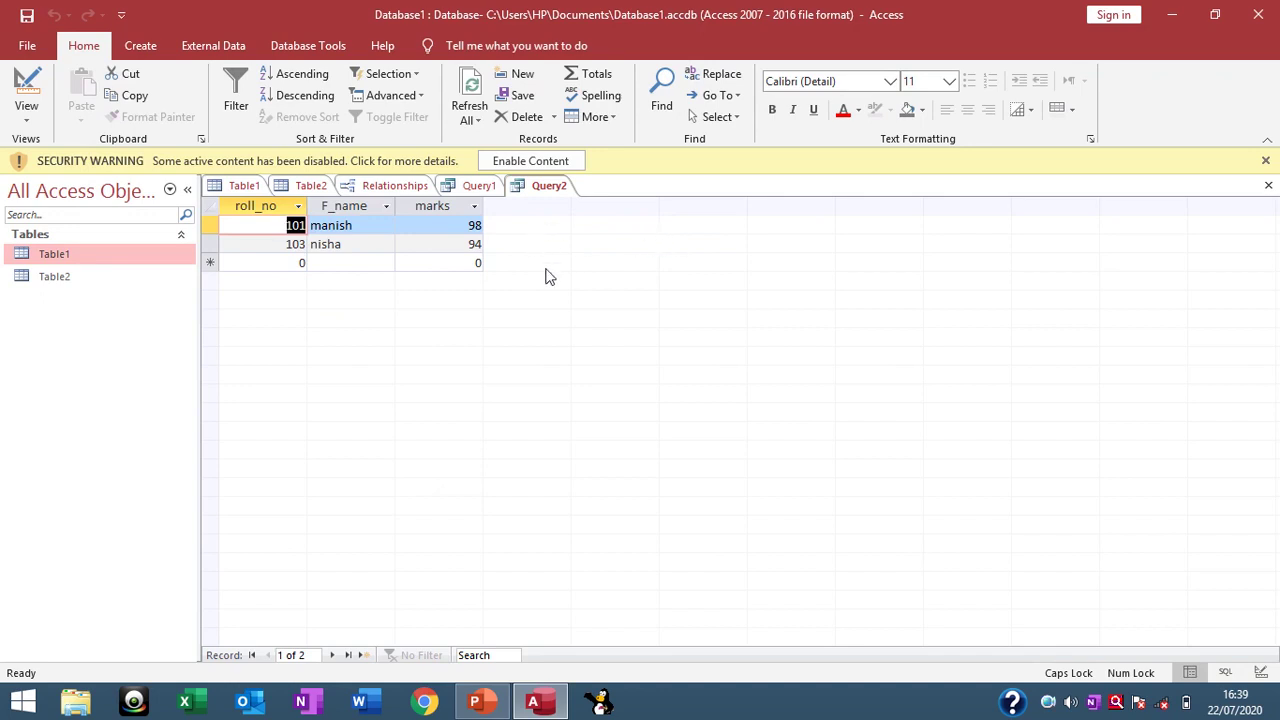
pyautogui.click(246, 187)
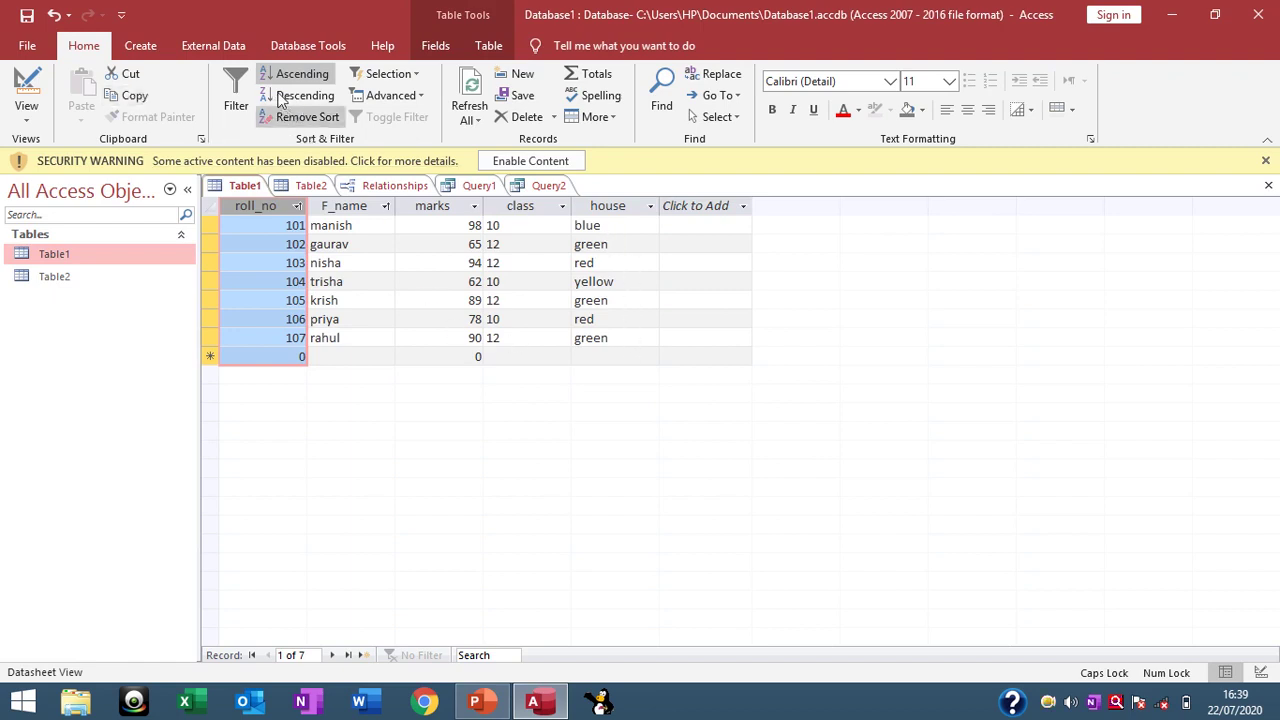
# - Create Query3 on Table1 with all five fields, roll_no through house, in the grid
pyautogui.click(142, 46)
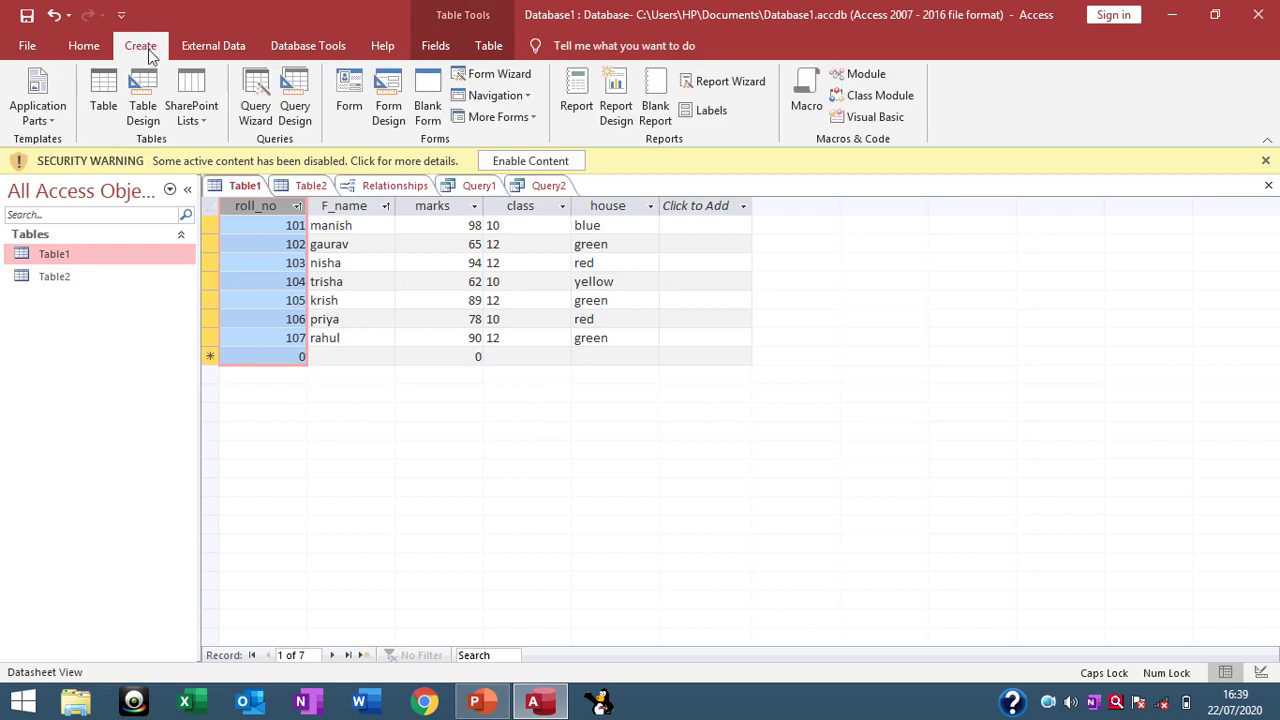
pyautogui.click(295, 105)
pyautogui.moveTo(639, 222); pyautogui.dragTo(883, 217)
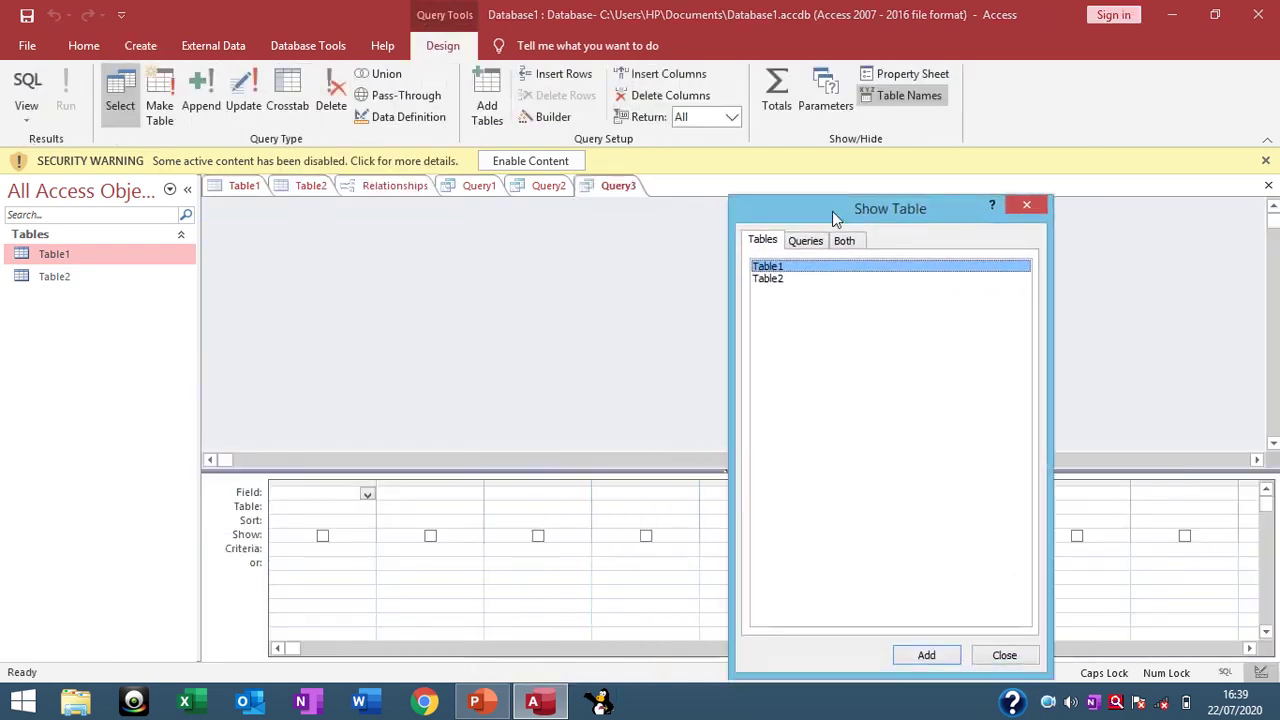
pyautogui.click(926, 656)
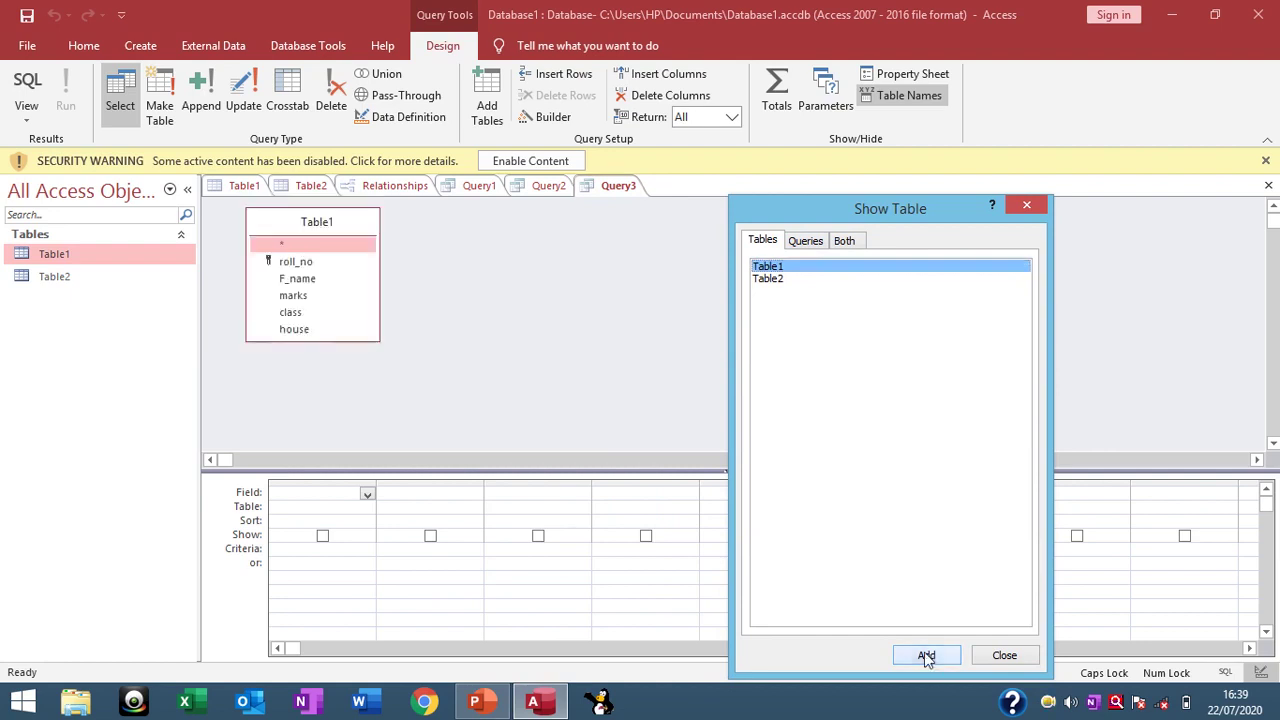
pyautogui.click(1004, 655)
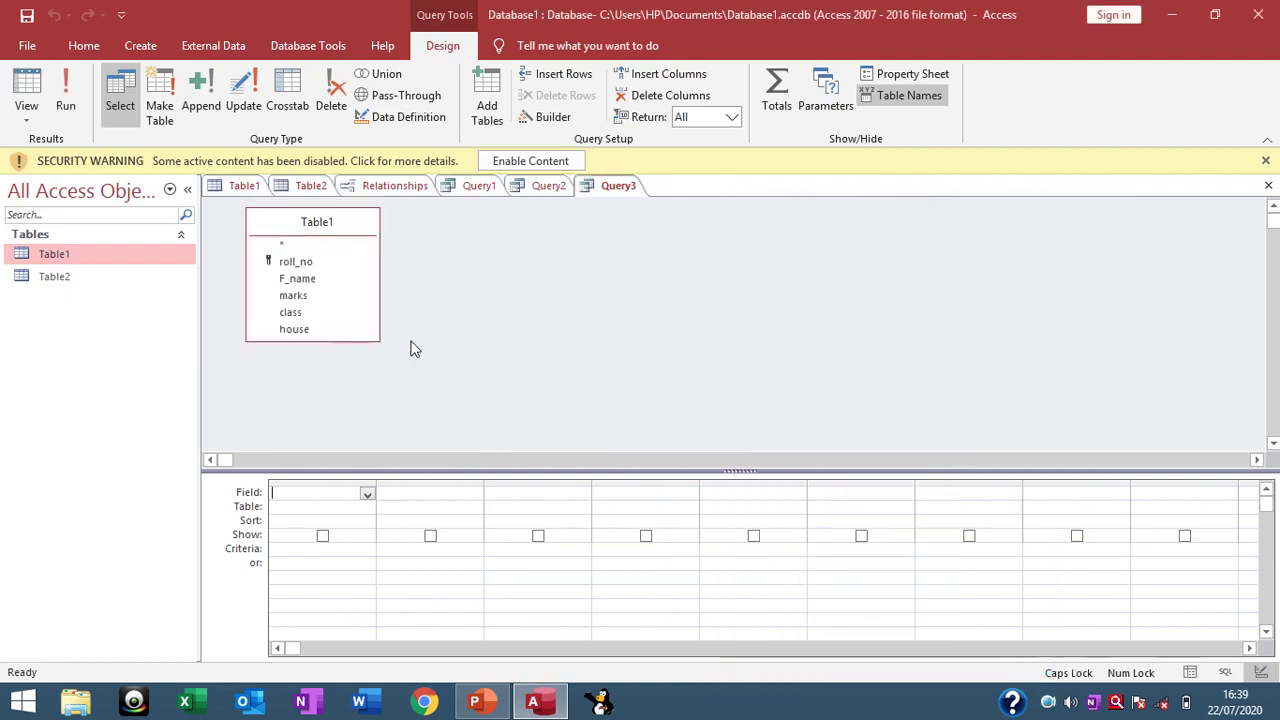
pyautogui.click(322, 220)
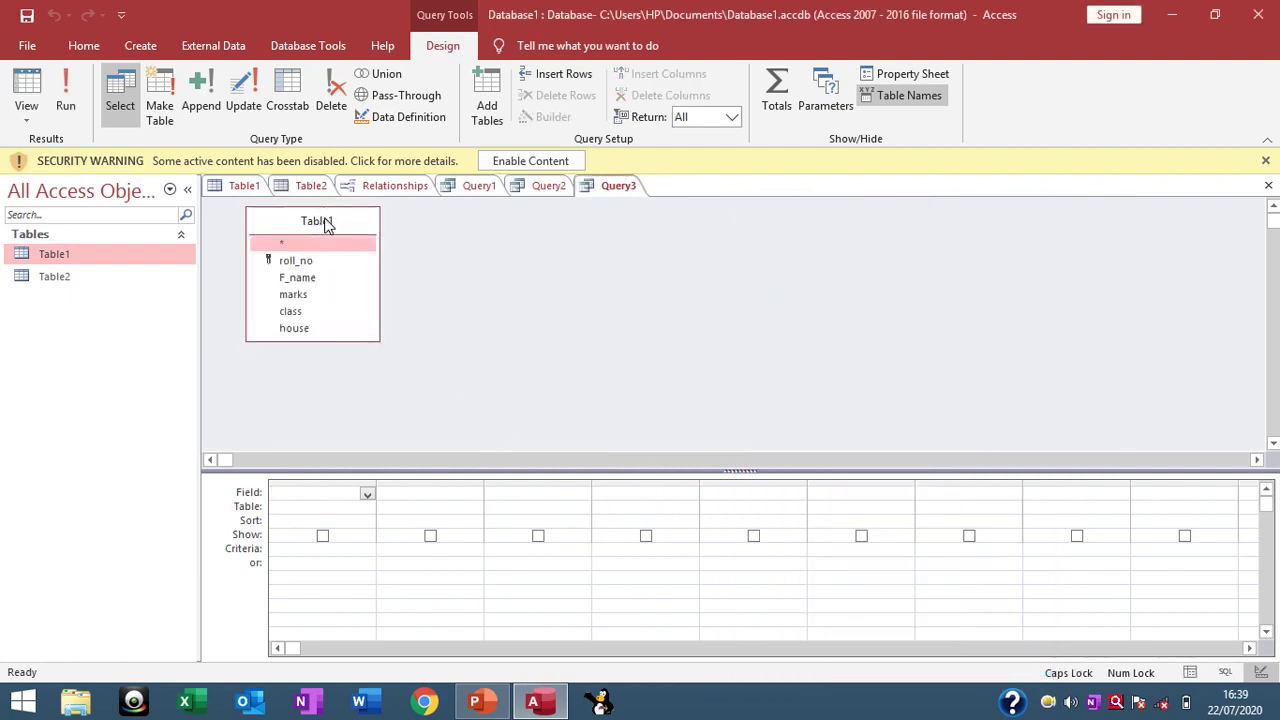
pyautogui.doubleClick(324, 222)
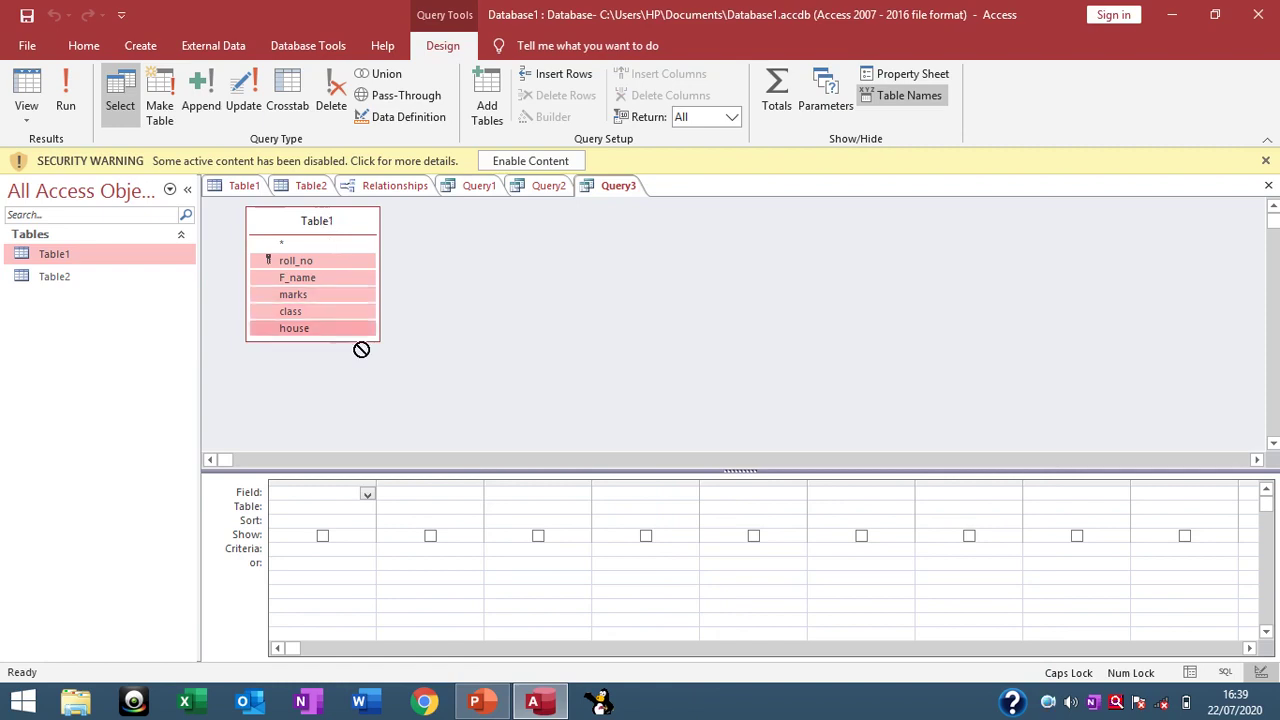
pyautogui.moveTo(361, 349); pyautogui.dragTo(360, 494)
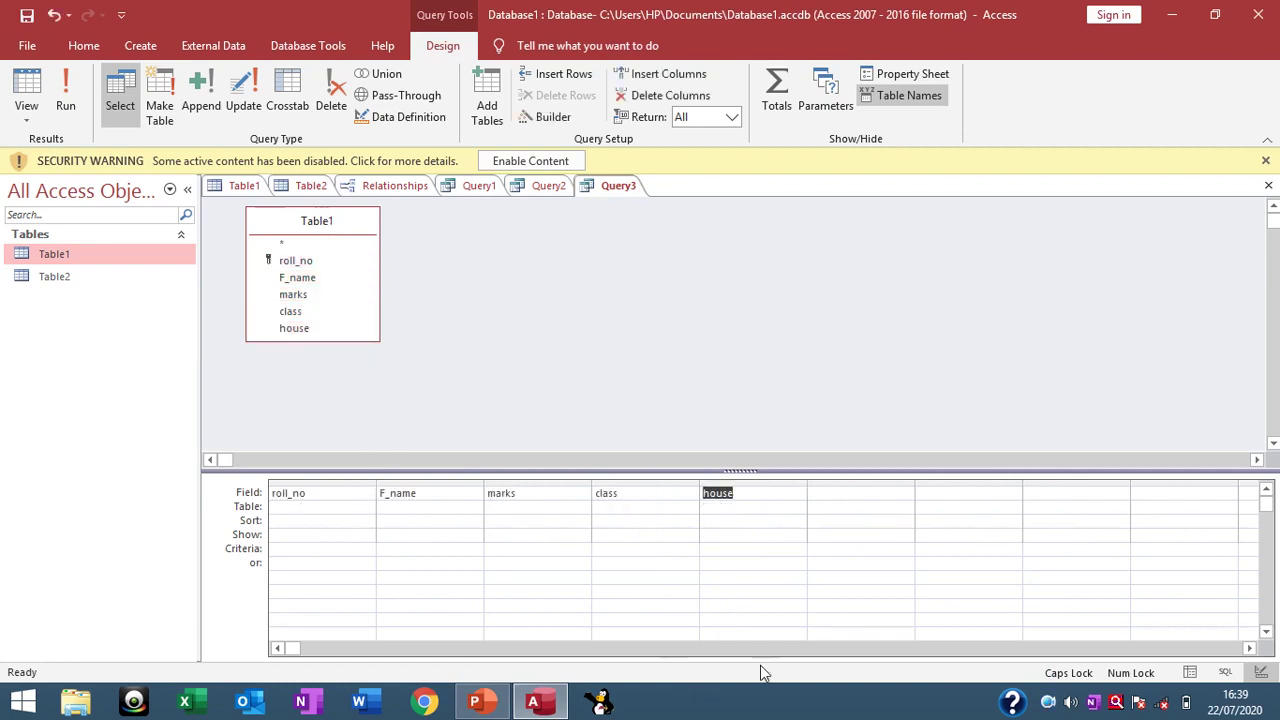
# - Set the house criterion to ="GREEN" and run Query3, returning roll numbers 102, 105 and 107
pyautogui.click(727, 553)
pyautogui.write('="GREEN"')
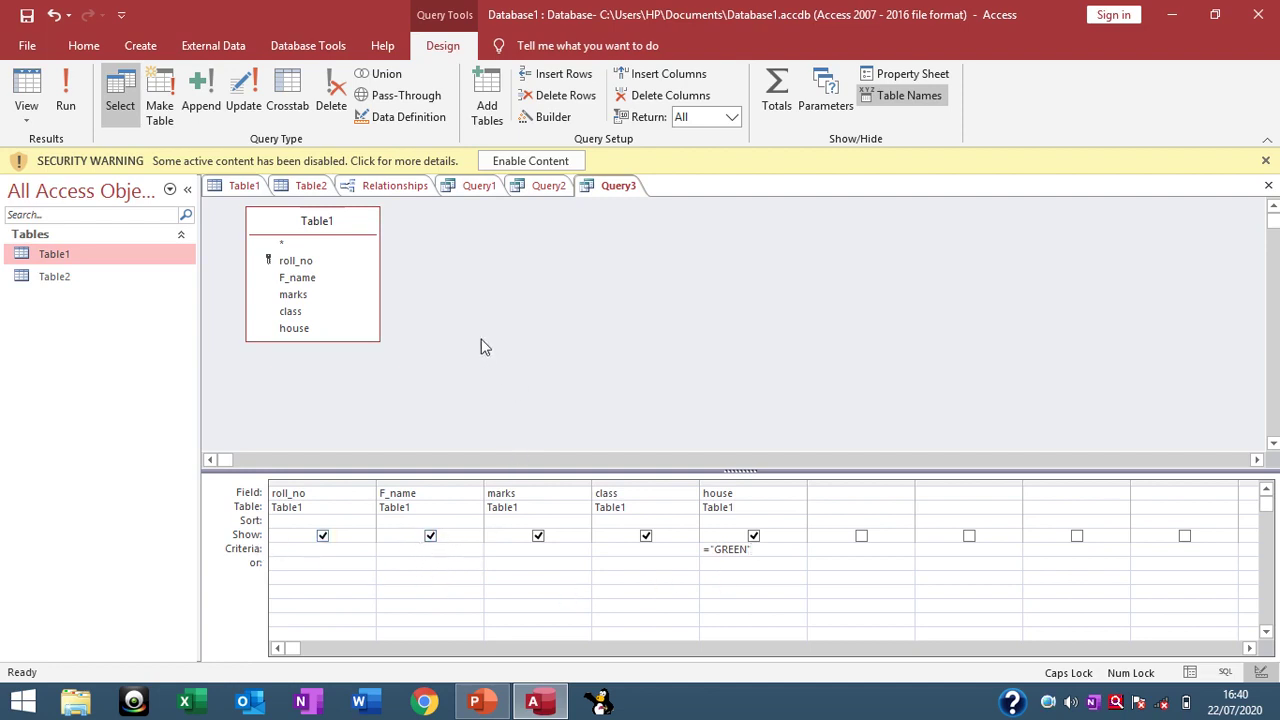
pyautogui.click(68, 100)
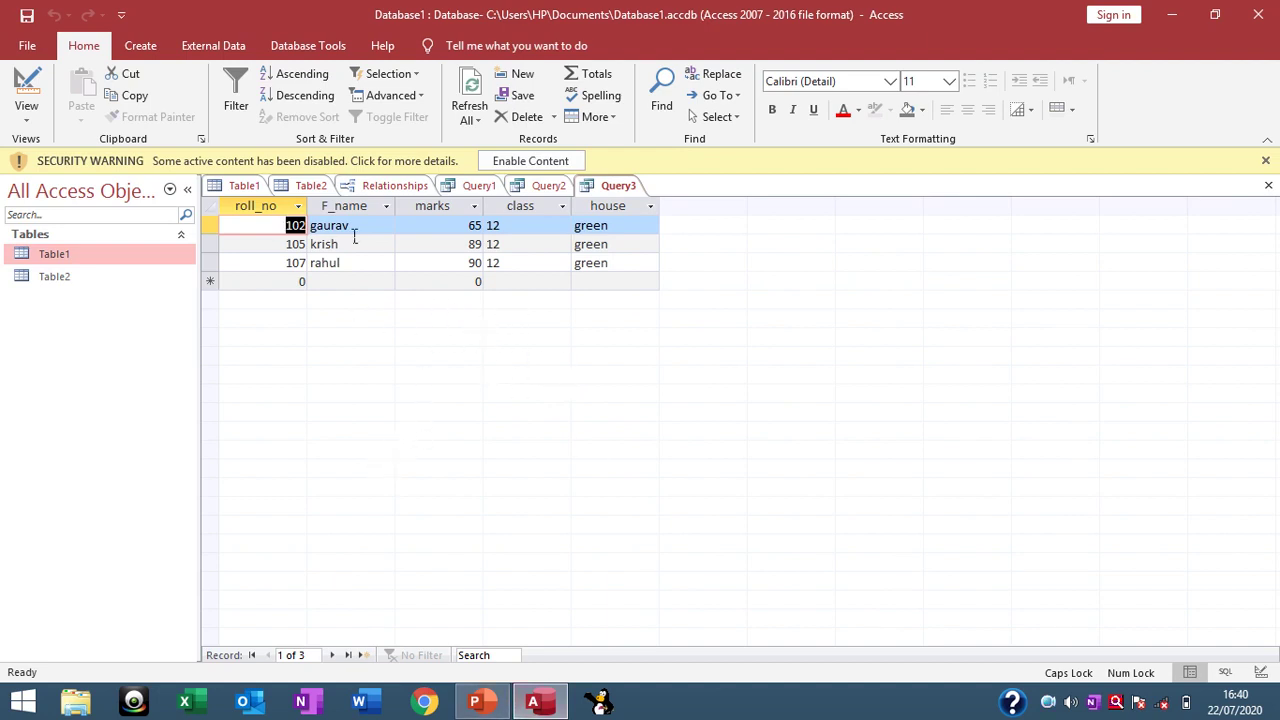
# - Fill Query1's grid with Table1's five fields plus per and grade from Table2
pyautogui.click(465, 188)
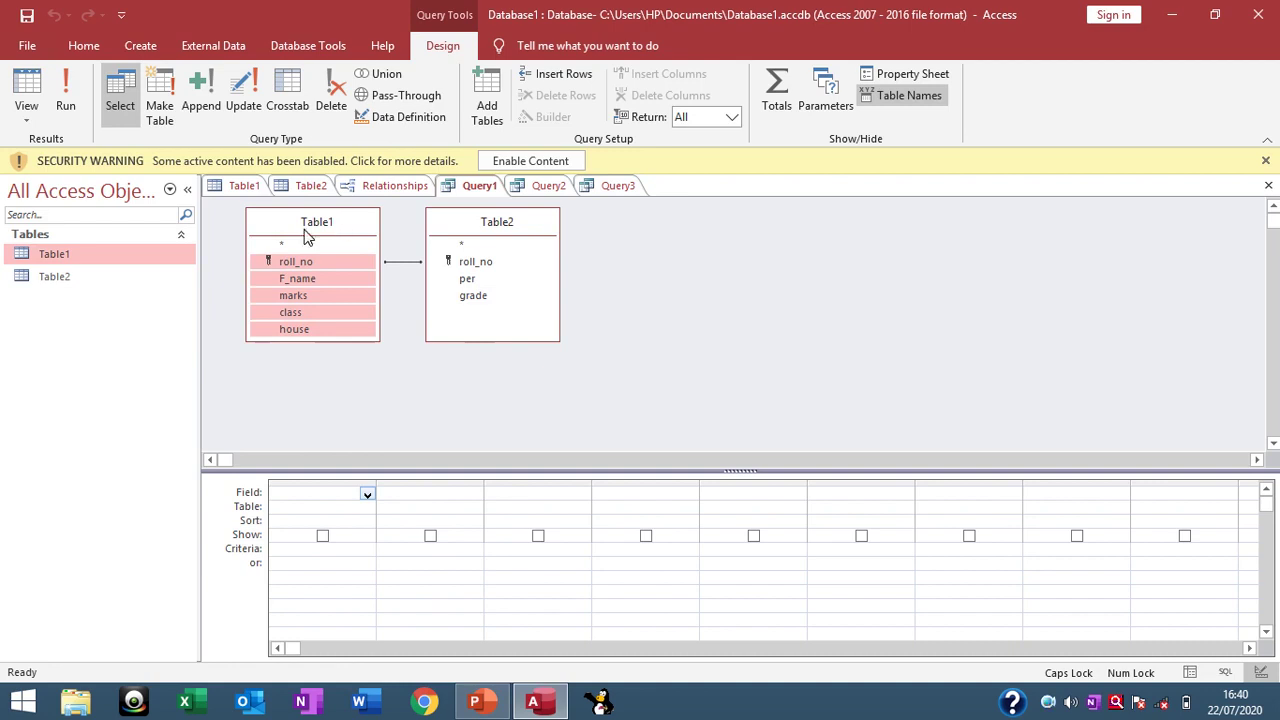
pyautogui.click(431, 368)
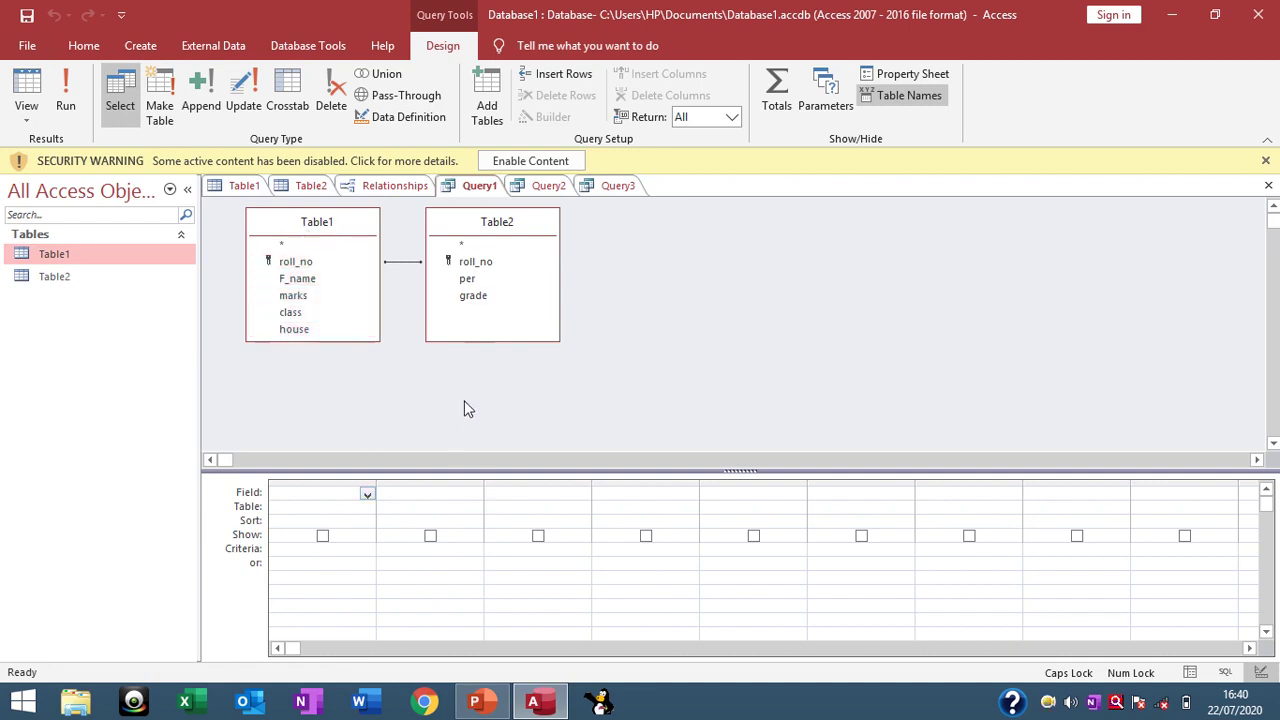
pyautogui.click(329, 222)
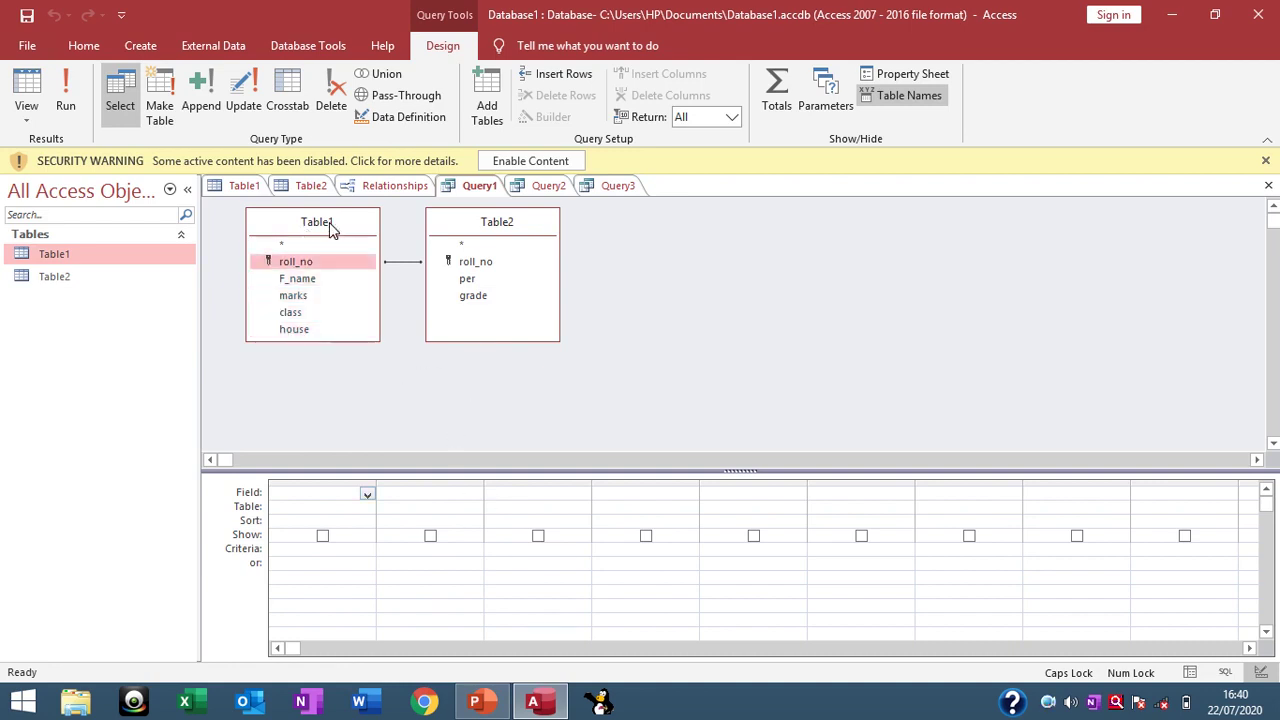
pyautogui.doubleClick(329, 222)
pyautogui.moveTo(329, 222); pyautogui.dragTo(326, 277)
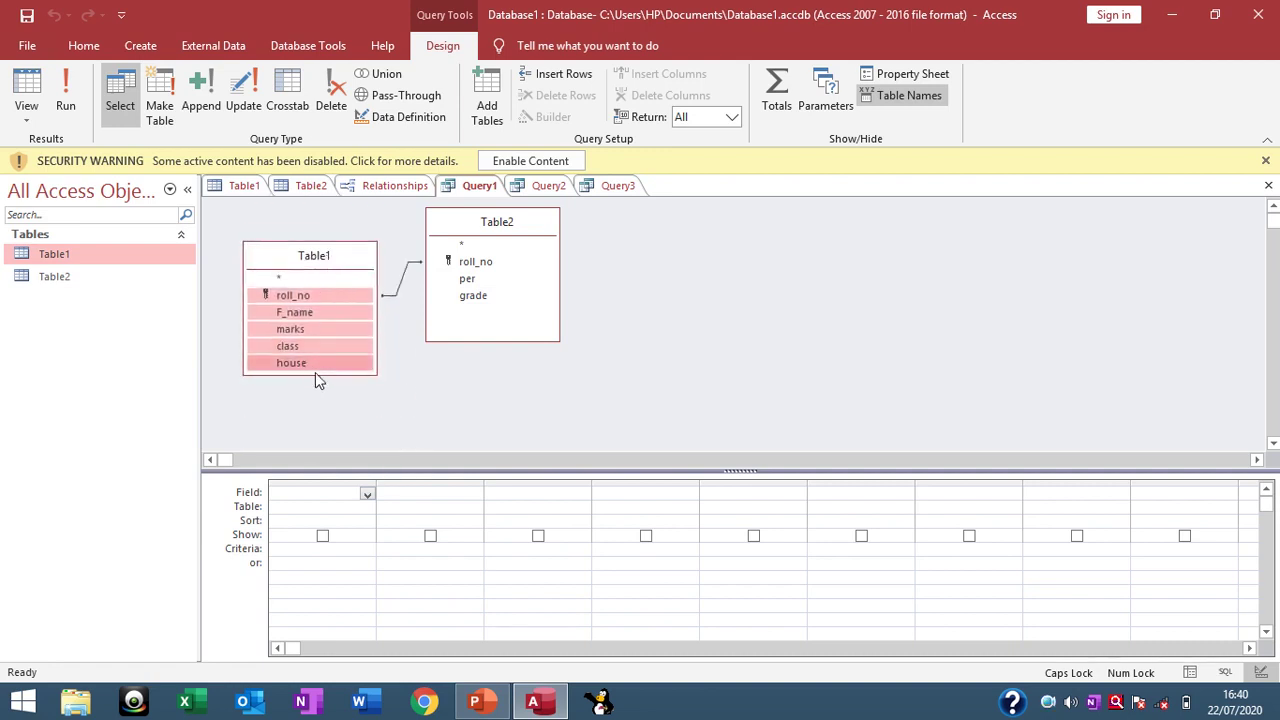
pyautogui.moveTo(315, 370); pyautogui.dragTo(331, 494)
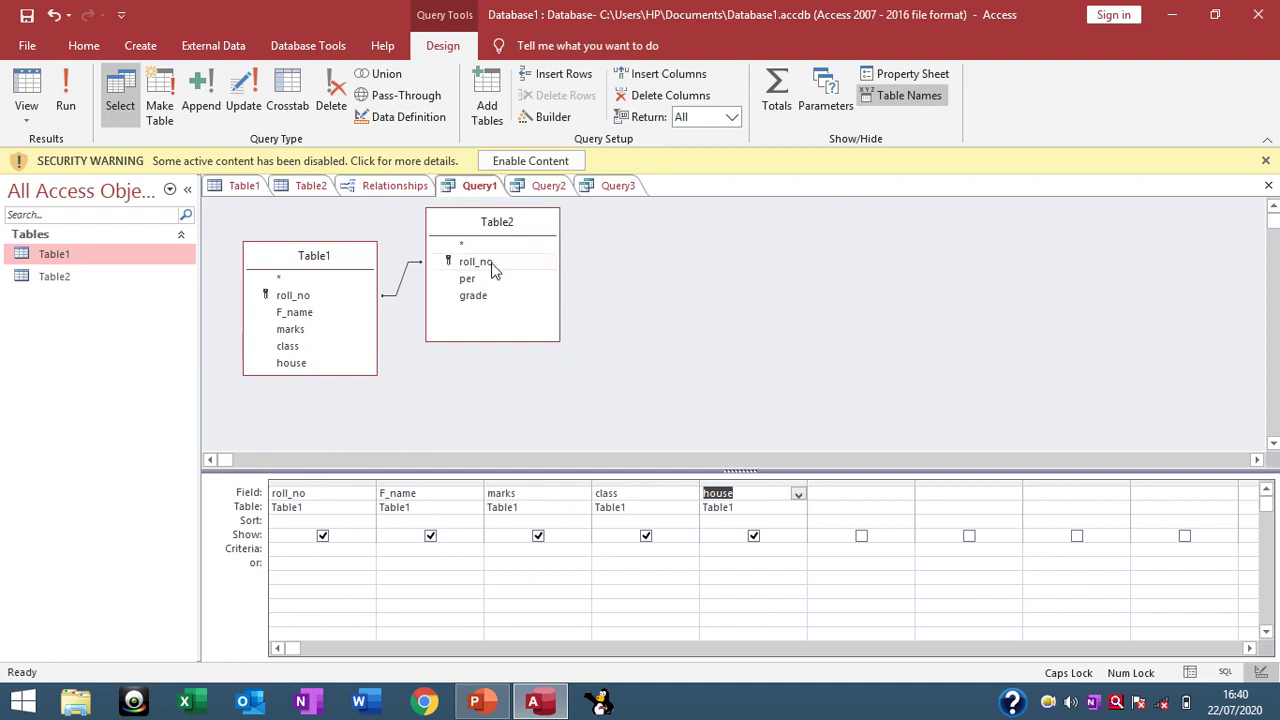
pyautogui.moveTo(503, 279)
pyautogui.mouseDown()
pyautogui.moveTo(522, 323)
pyautogui.moveTo(834, 500)
pyautogui.mouseUp()
pyautogui.moveTo(486, 296); pyautogui.dragTo(968, 495)
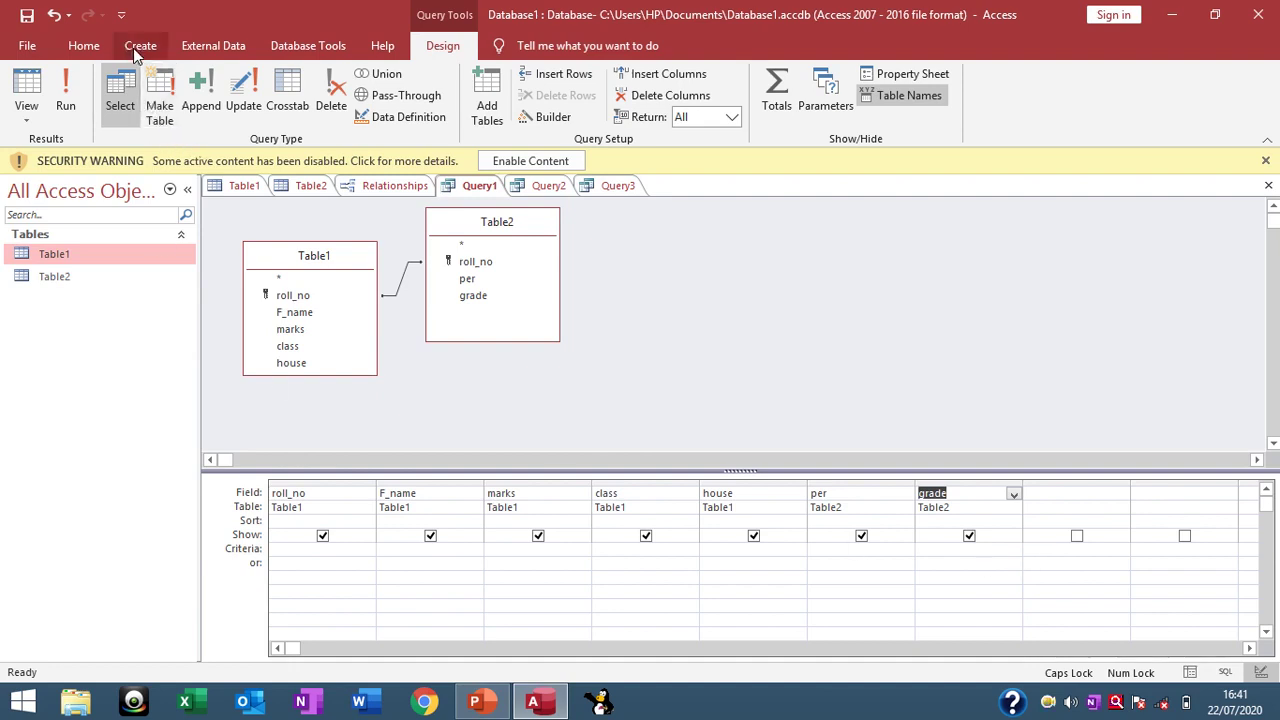
# - Run Query1 to list six joined students, 101–106, then minimize Access
pyautogui.click(64, 98)
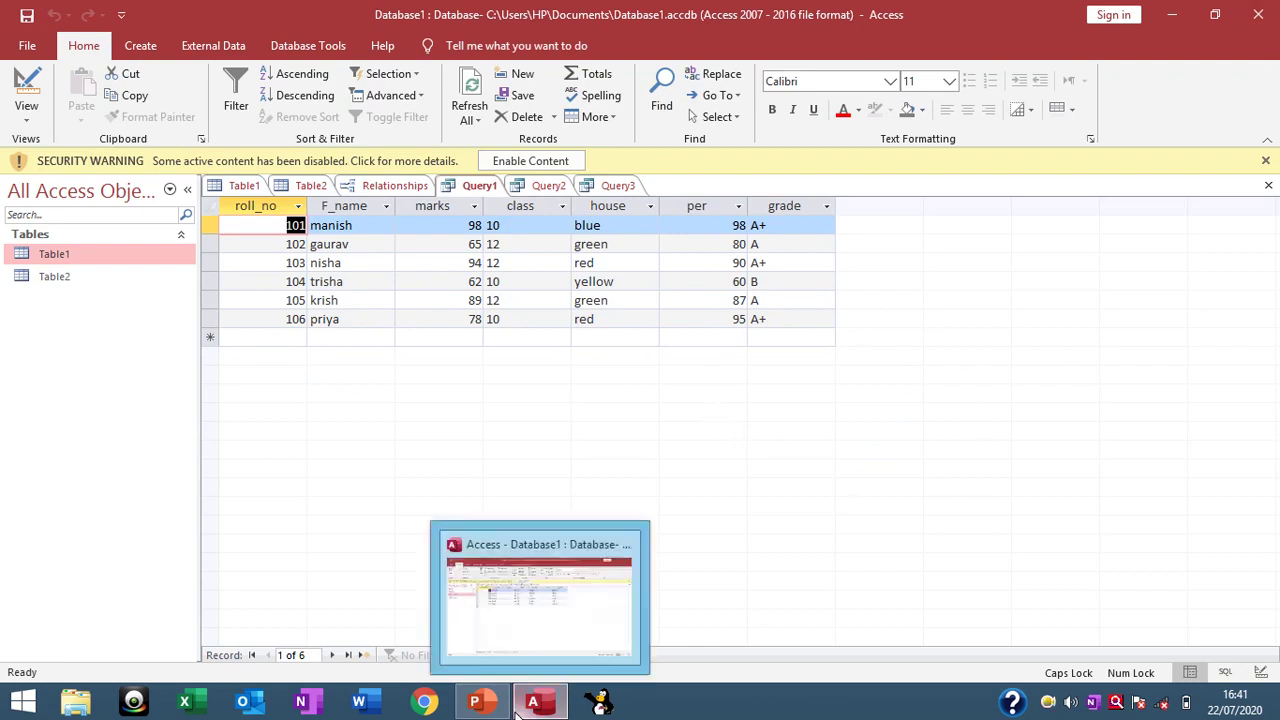
pyautogui.moveTo(532, 701)
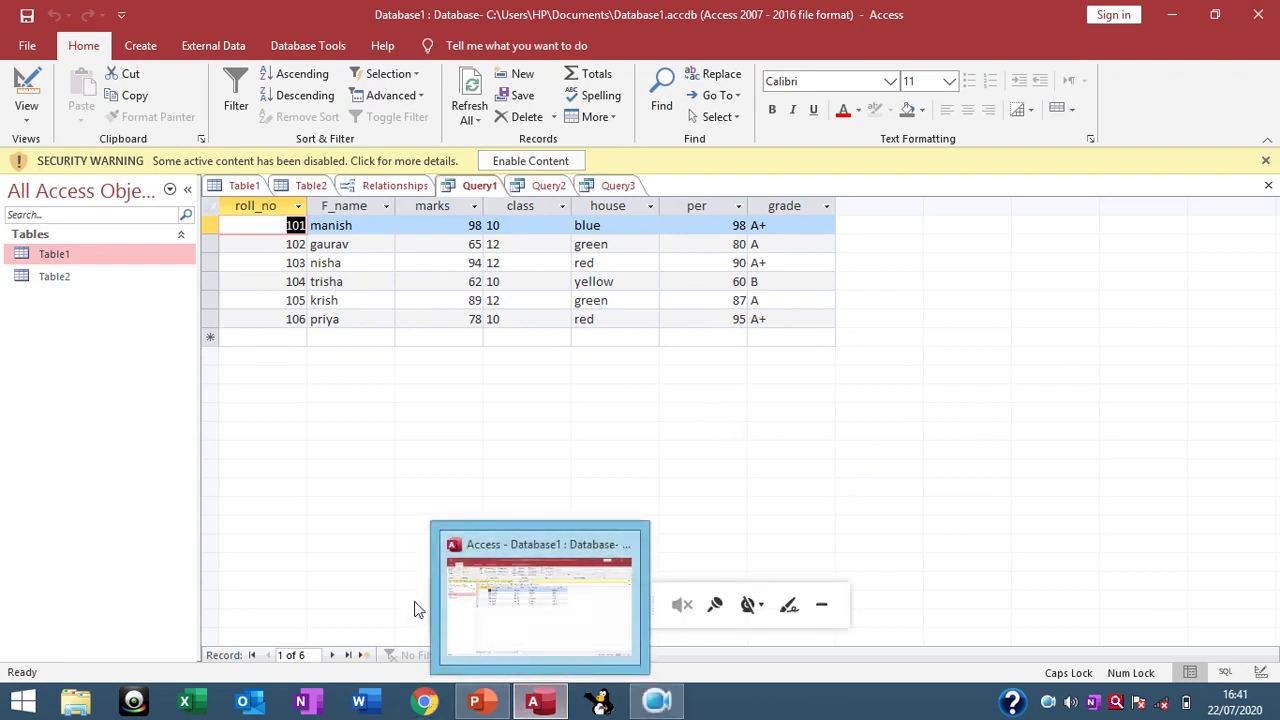
pyautogui.click(507, 652)
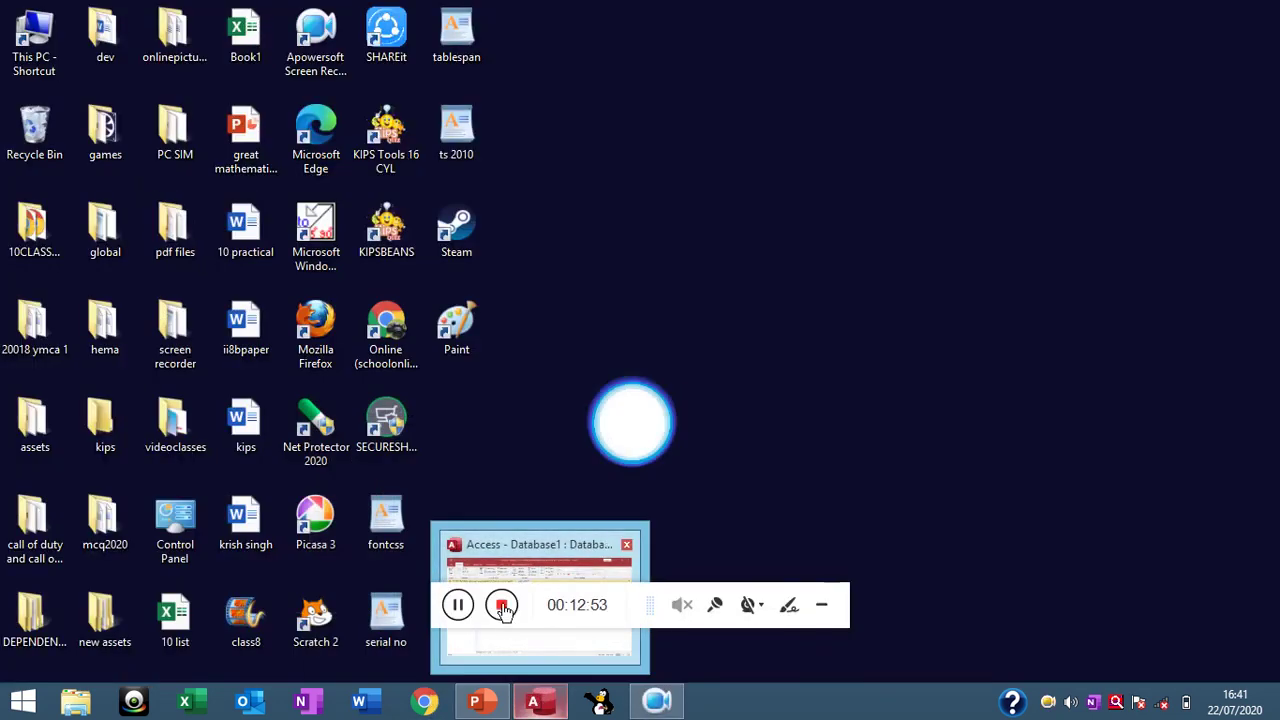